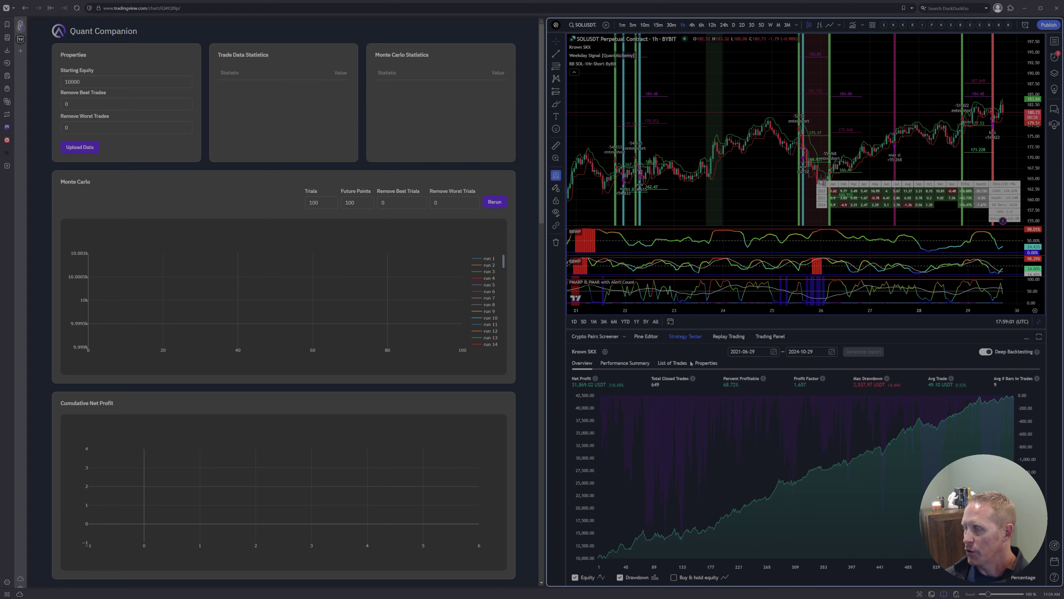
# Step: Export the Krown SKX strategy's list of trades and save the download as trades.csv
pyautogui.click(670, 363)
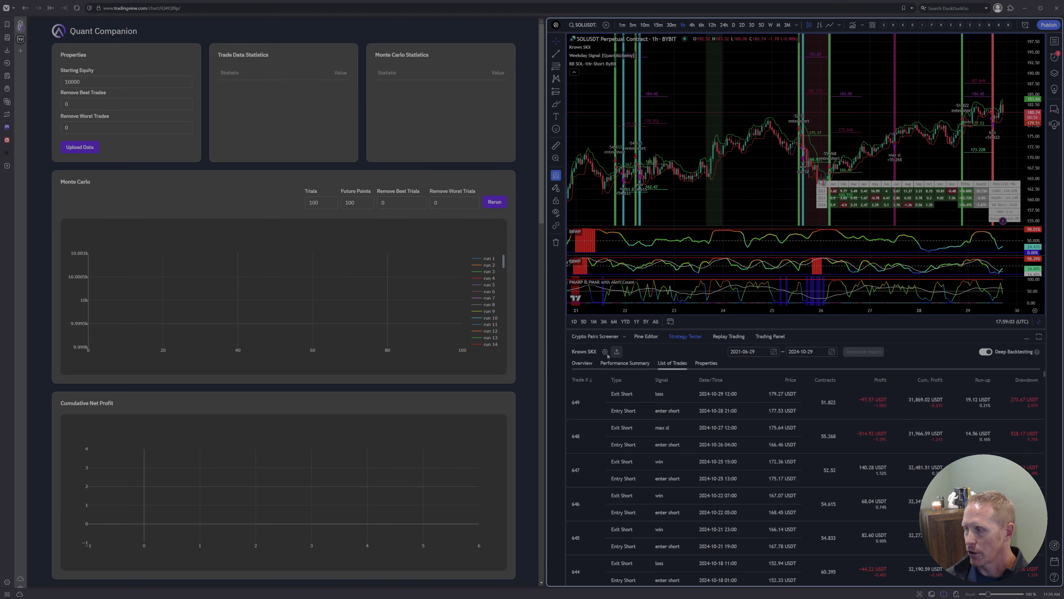
pyautogui.click(617, 352)
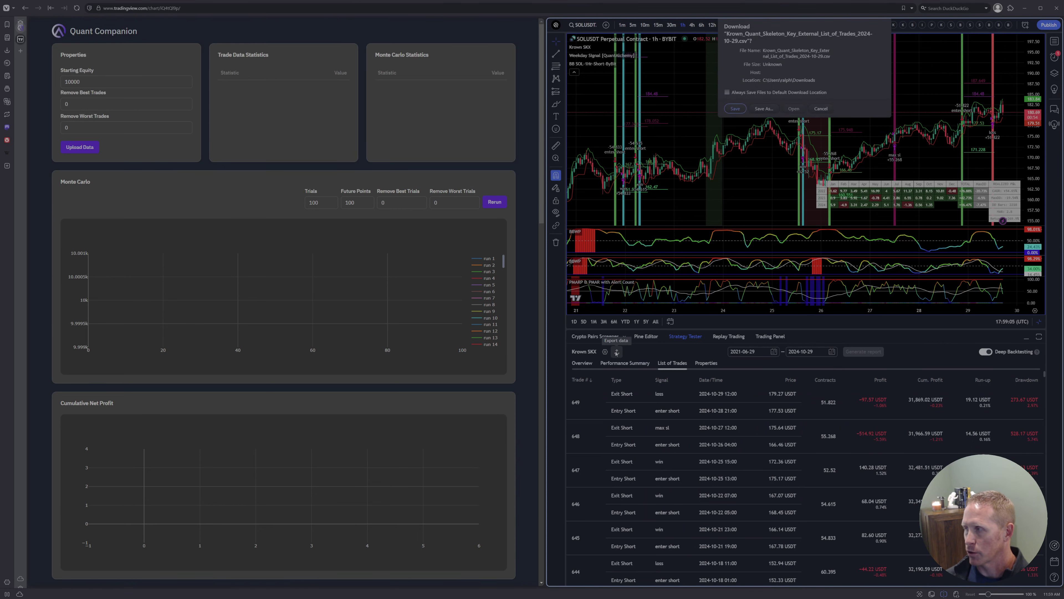
pyautogui.click(744, 109)
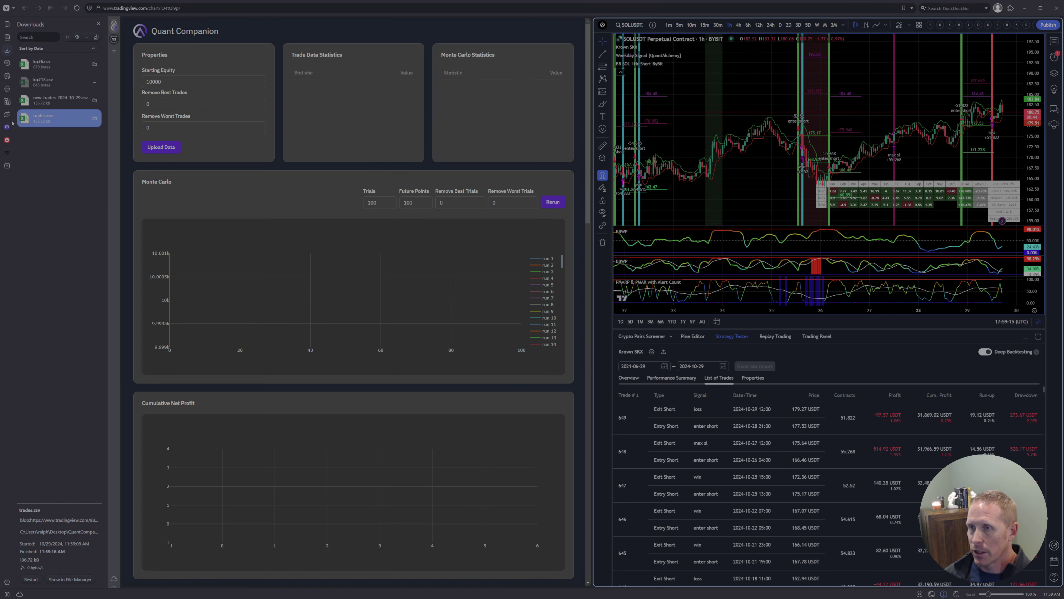
pyautogui.click(7, 51)
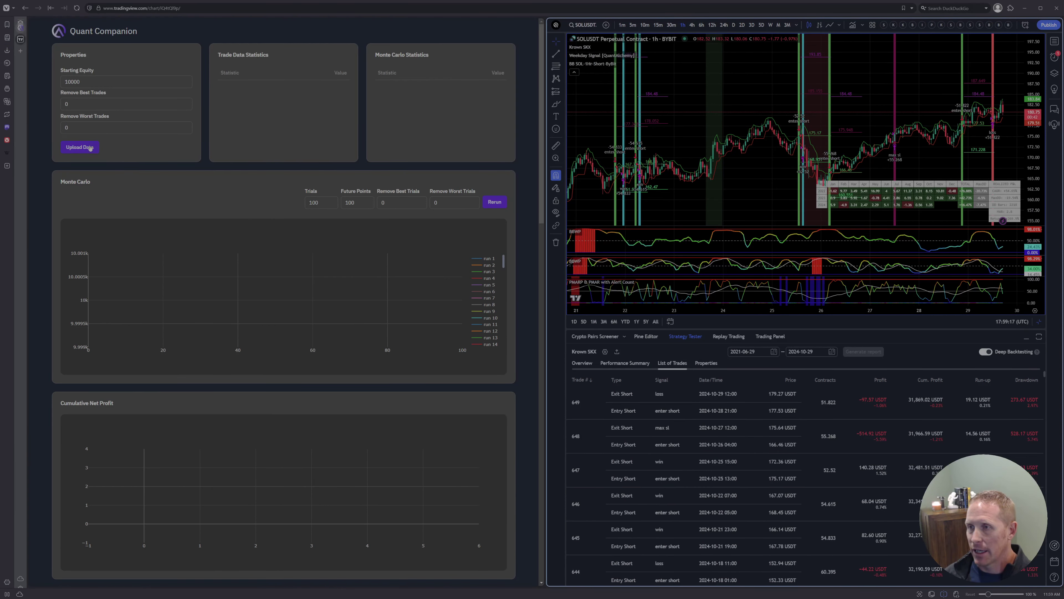
# Step: Upload the exported trades.csv file into Quant Companion
pyautogui.click(89, 147)
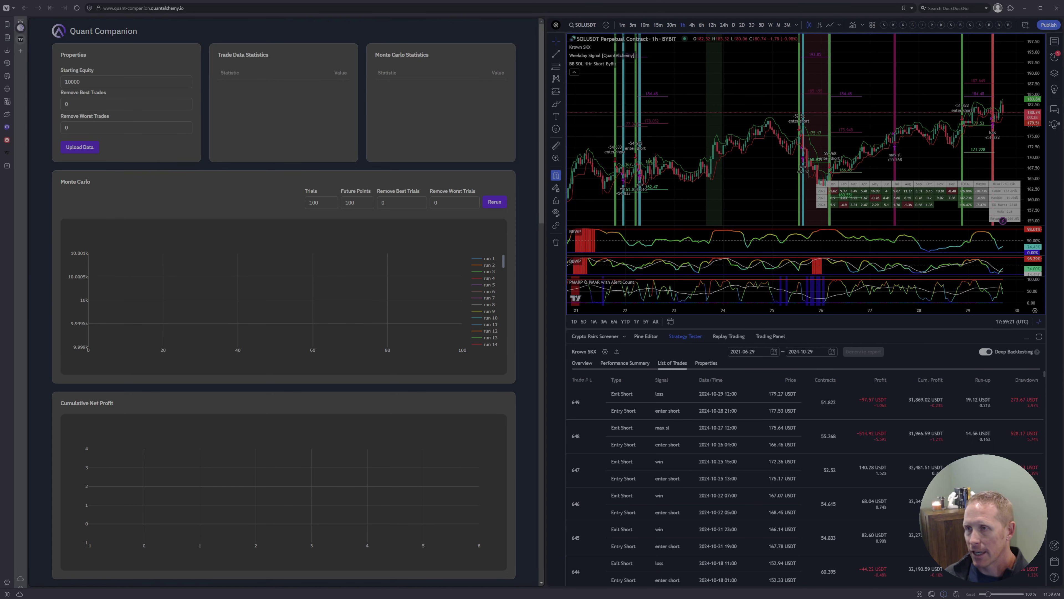
pyautogui.press('Return')
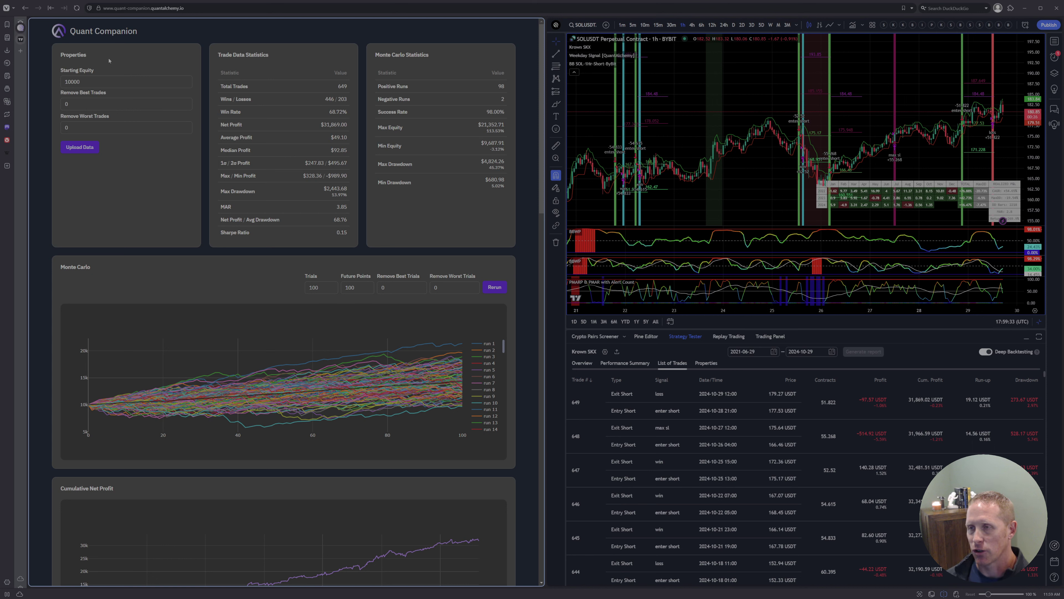
# Step: Raise Remove Best Trades in the Properties through 4, 7 and 16 up to 20, comparing the statistics and charts
pyautogui.click(114, 107)
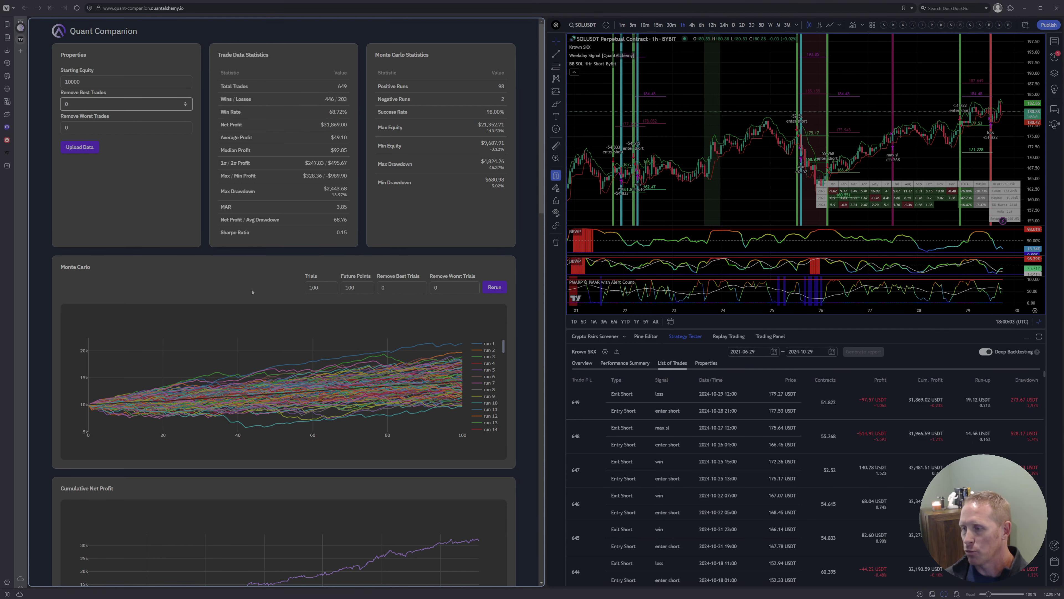
pyautogui.scroll(-5, 252, 306)
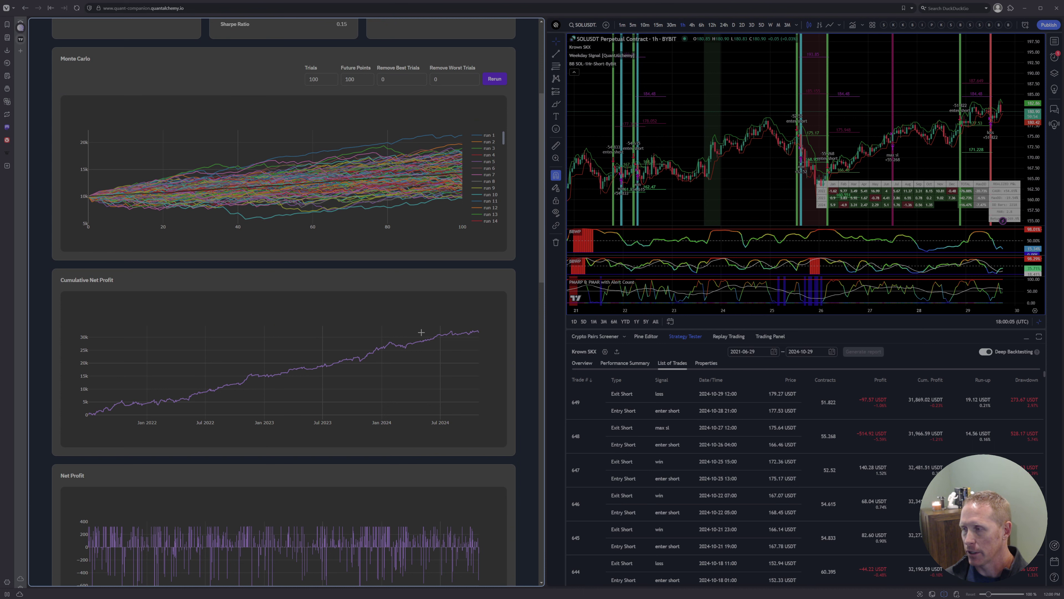
pyautogui.scroll(5, 131, 182)
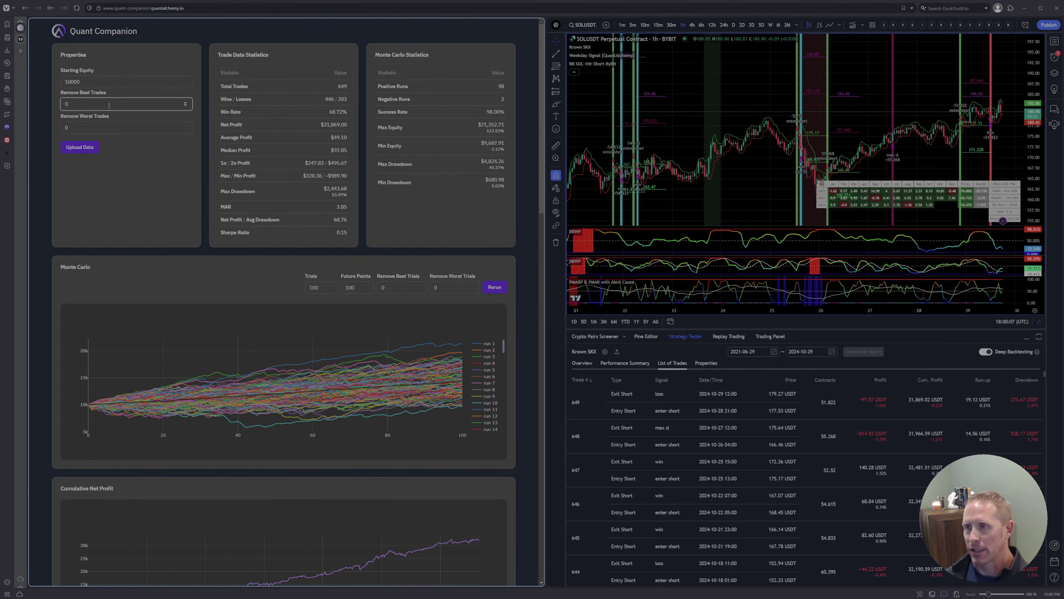
pyautogui.scroll(4, 108, 106)
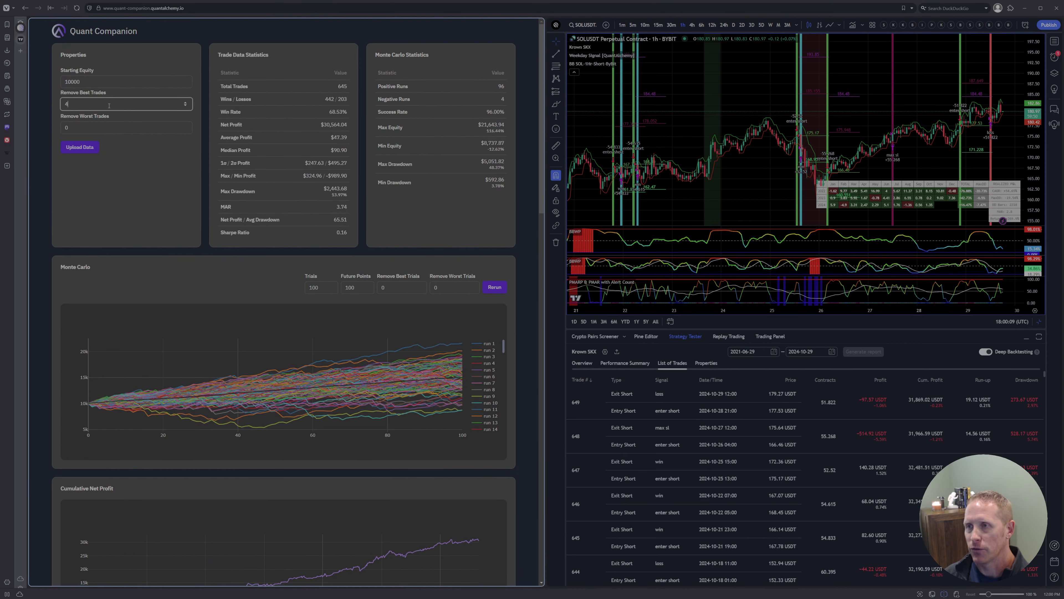
pyautogui.scroll(3, 109, 105)
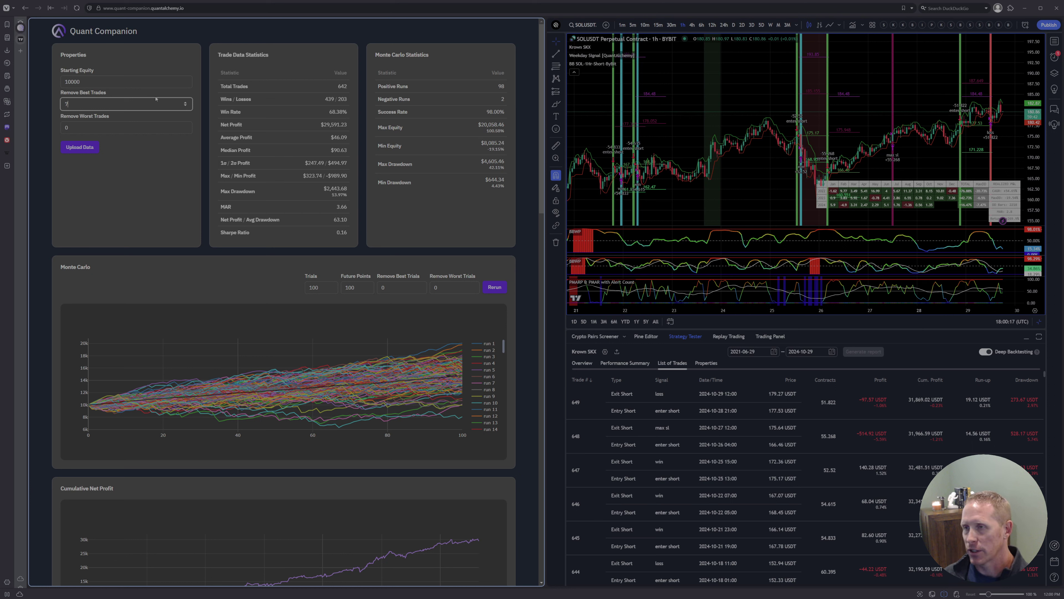
pyautogui.scroll(9, 133, 103)
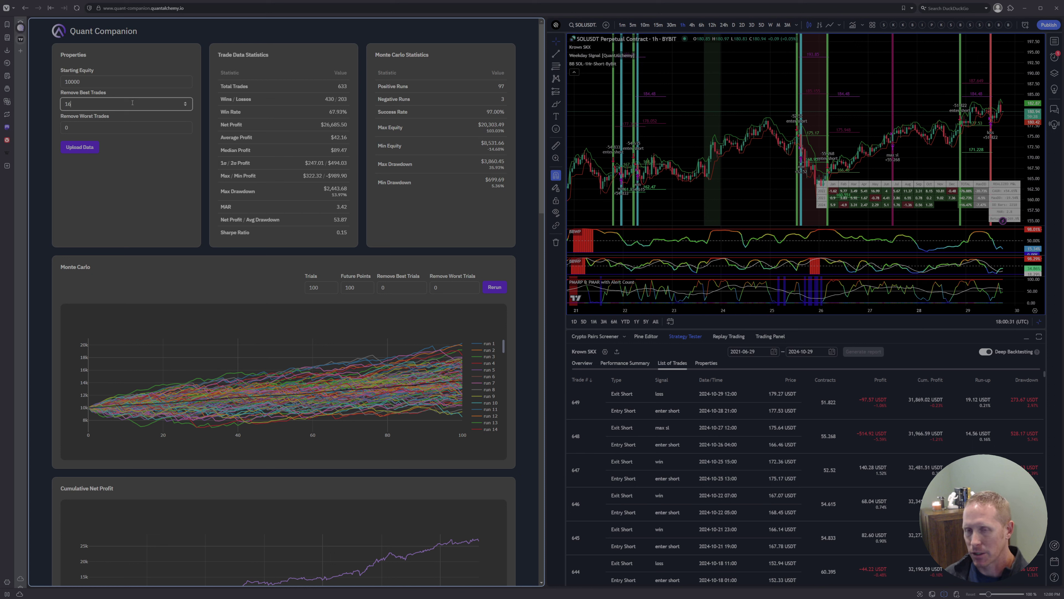
pyautogui.scroll(4, 133, 102)
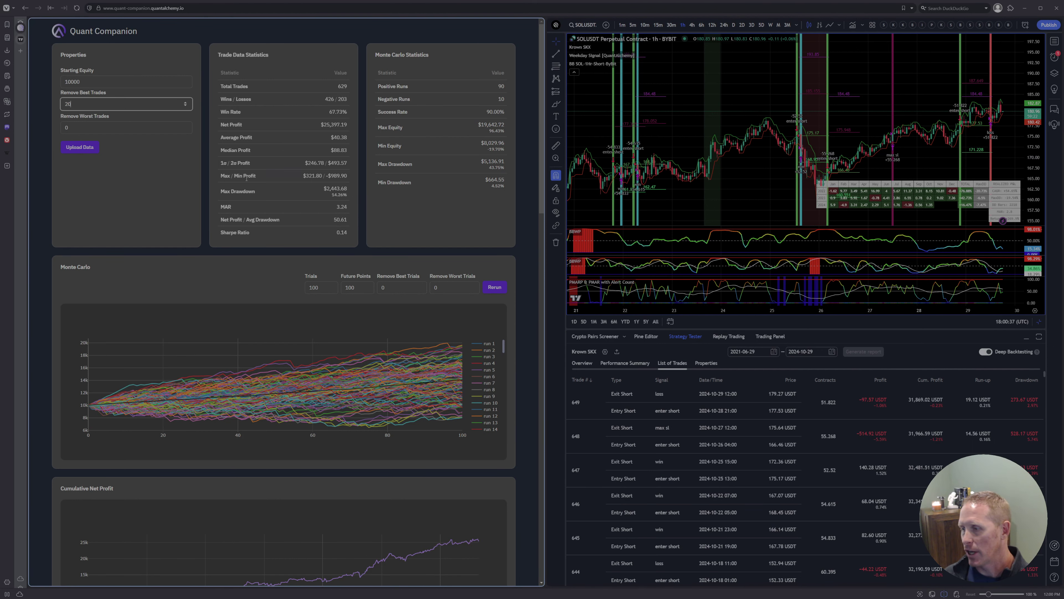
pyautogui.scroll(-6, 246, 178)
pyautogui.scroll(6, 135, 188)
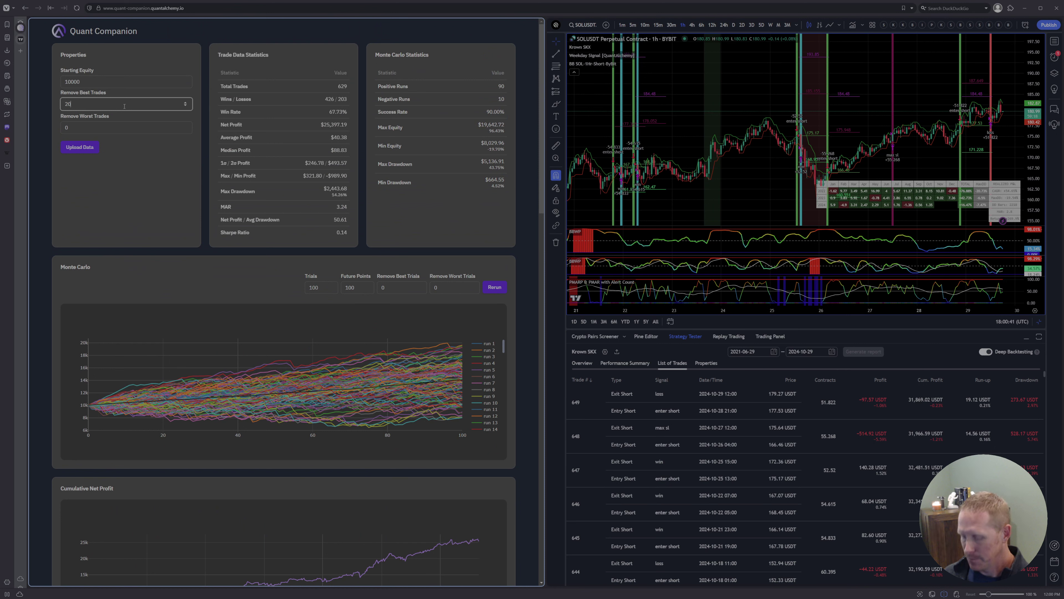
# Step: Lower Remove Best Trades to 15 and 9, and reset it to 0
pyautogui.press('BackSpace')
pyautogui.press('BackSpace')
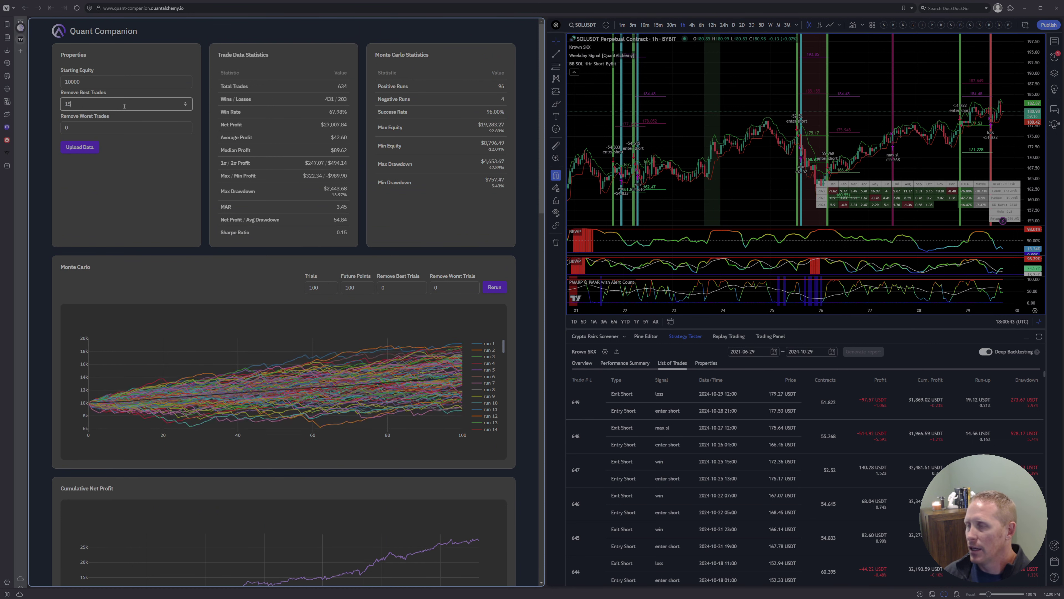
pyautogui.write('9')
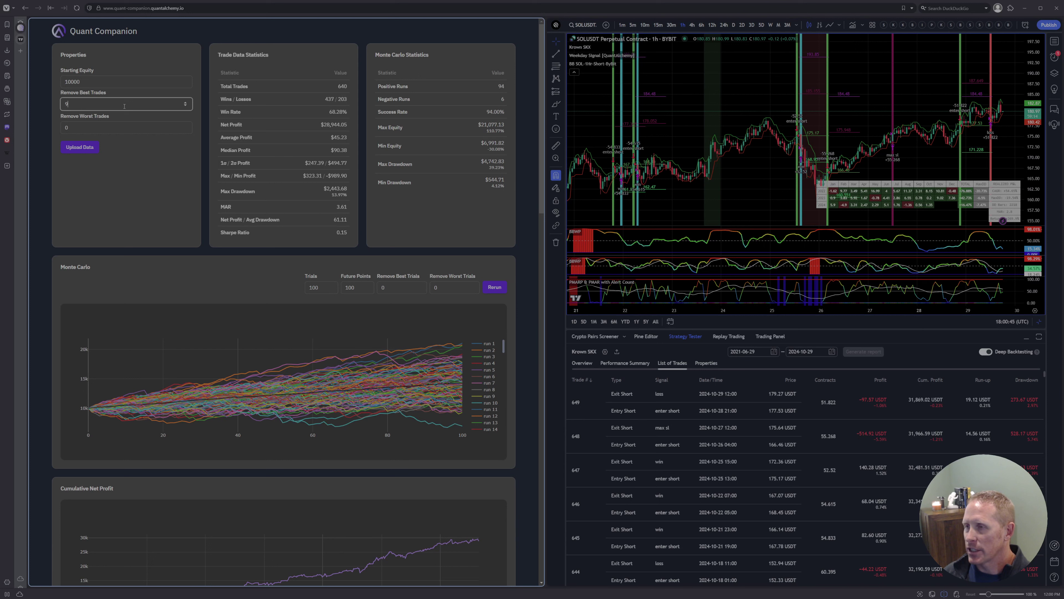
pyautogui.press('BackSpace')
pyautogui.write('0')
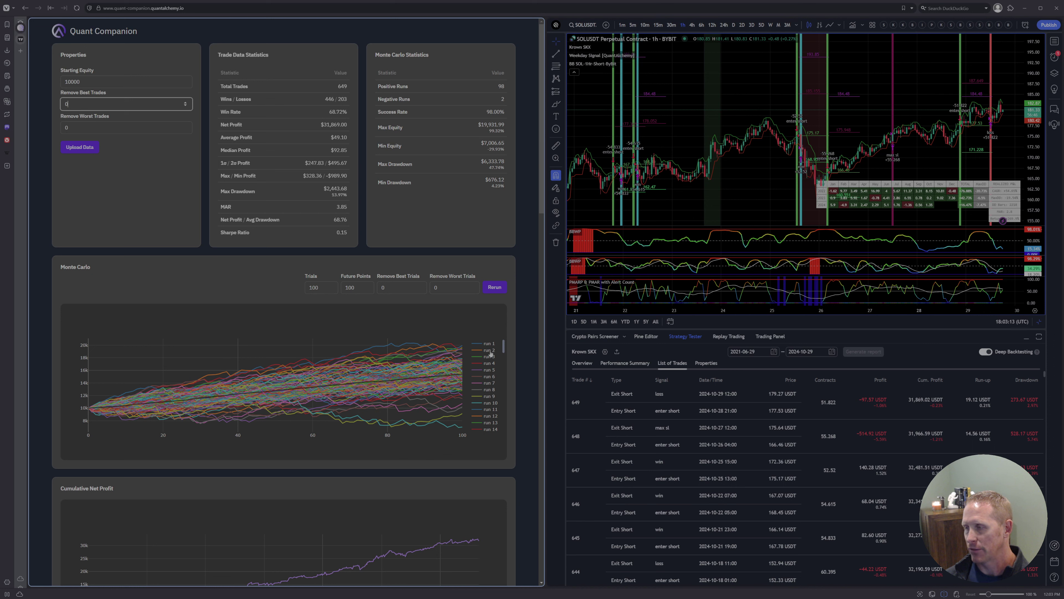
# Step: Try 1000 future points for the Monte Carlo simulation, and restore the setting to 100
pyautogui.click(361, 287)
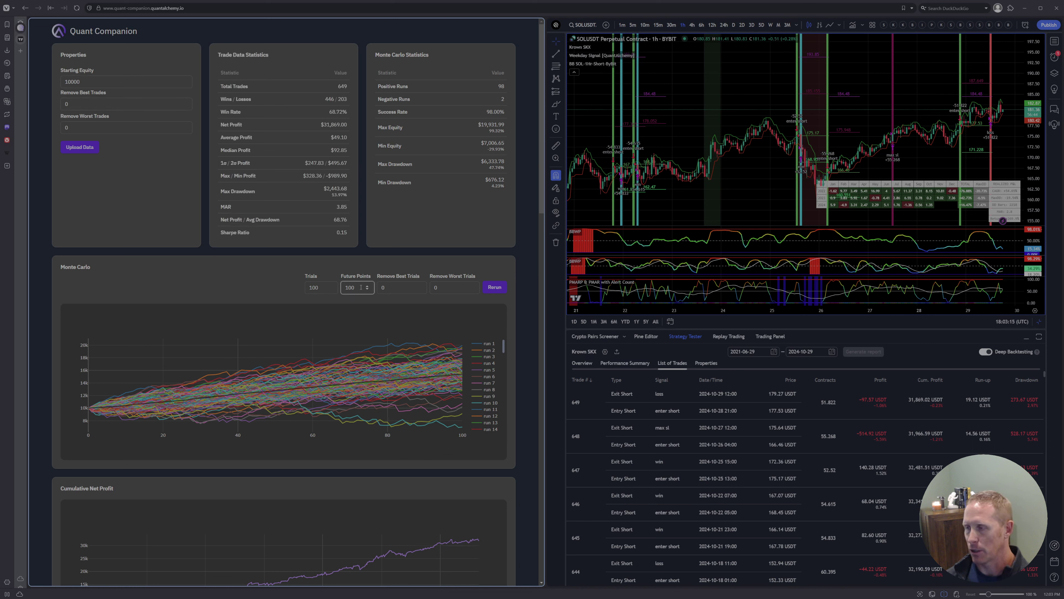
pyautogui.write('0')
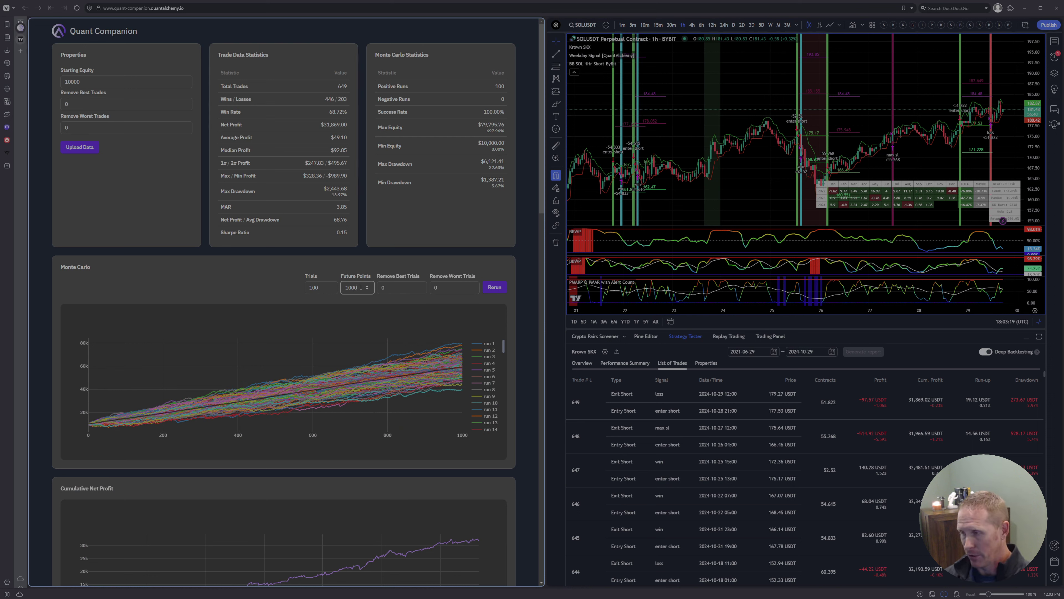
pyautogui.press('BackSpace')
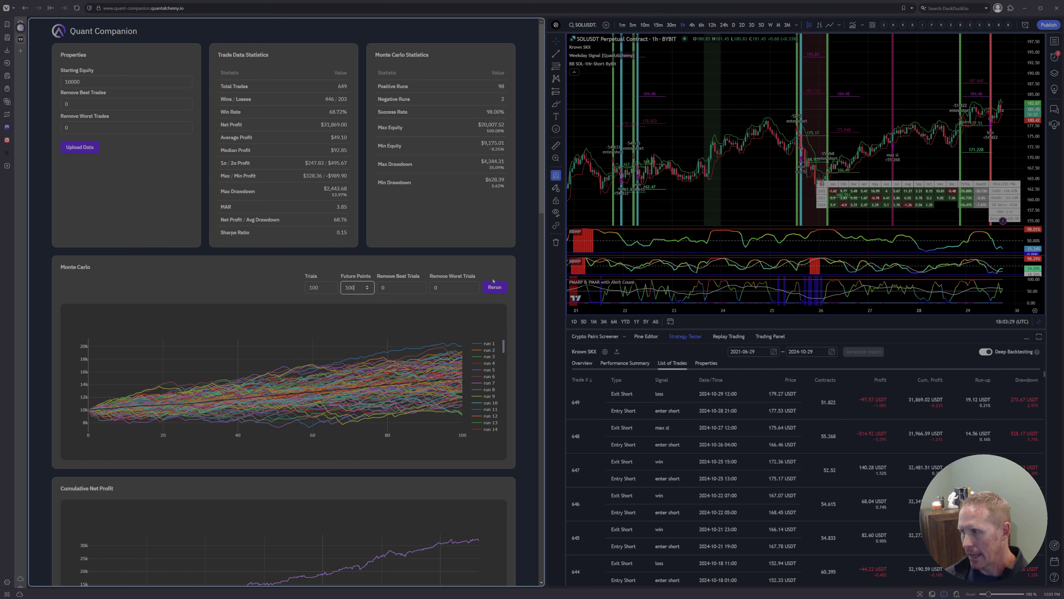
# Step: Rerun the Monte Carlo simulation three times with 100 trials and 100 future points
pyautogui.click(495, 292)
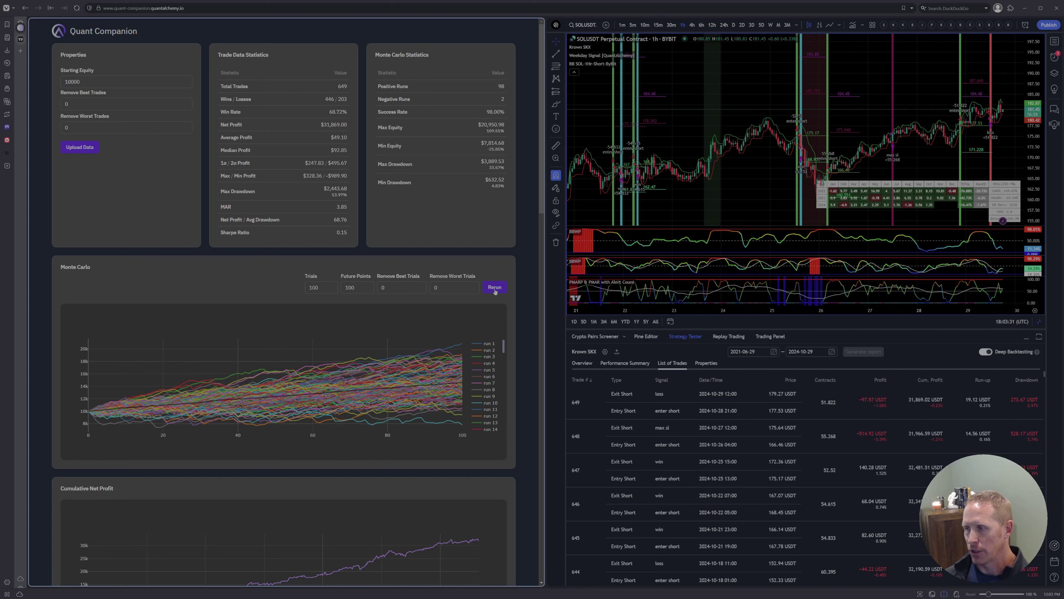
pyautogui.click(495, 291)
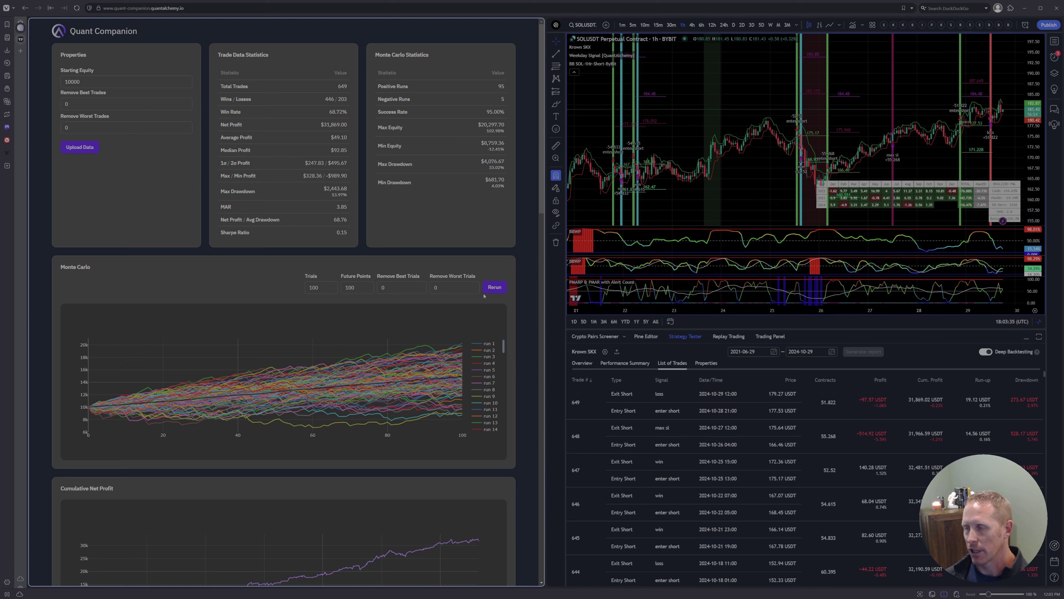
pyautogui.click(494, 289)
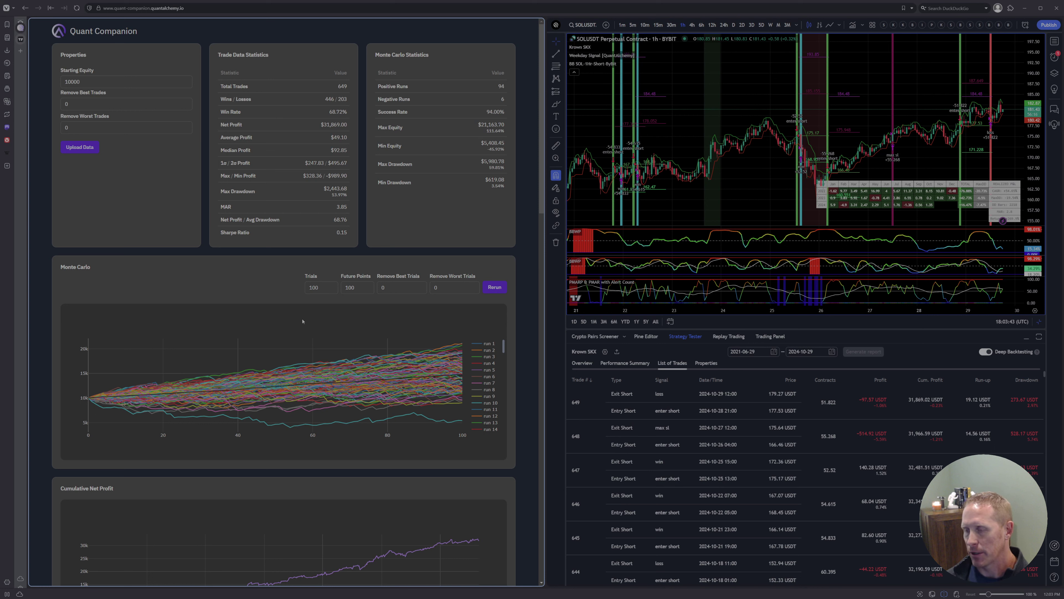
# Step: Zoom into the Monte Carlo chart and back out, and isolate the run 1 trace before showing all runs again
pyautogui.moveTo(274, 372); pyautogui.dragTo(454, 431)
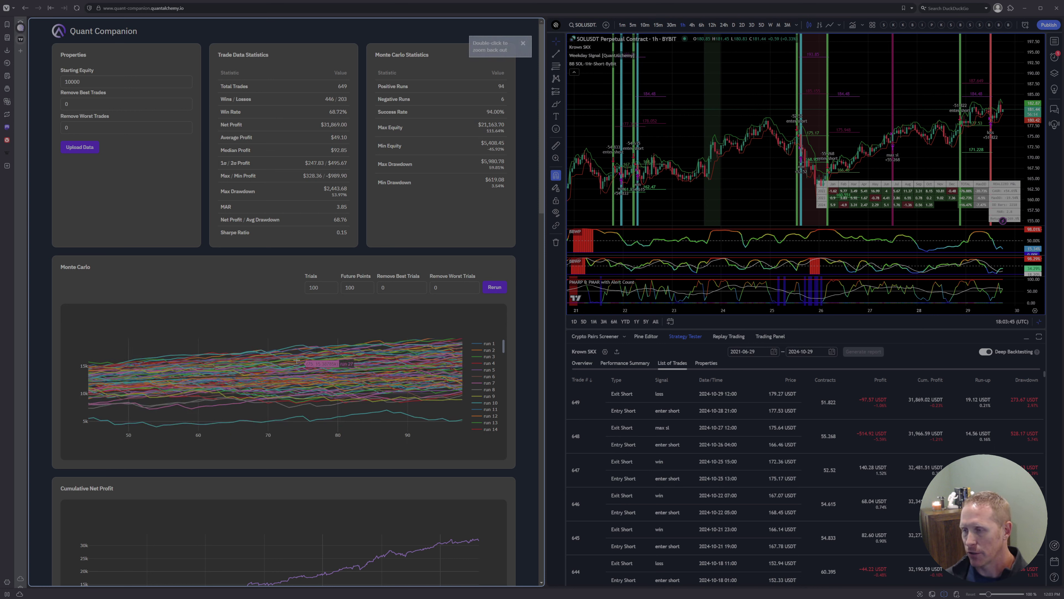
pyautogui.doubleClick(257, 344)
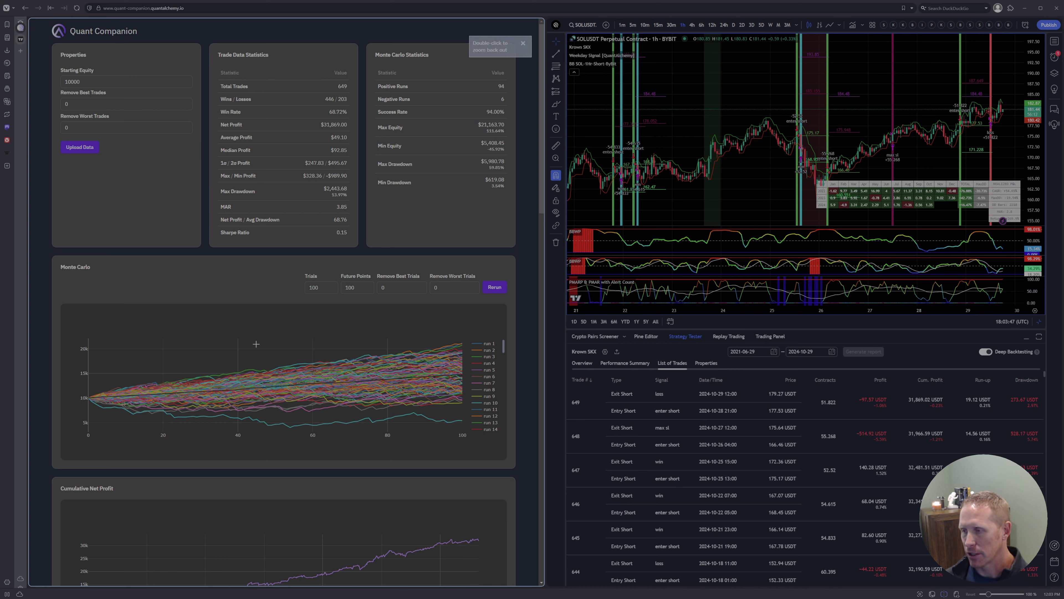
pyautogui.click(478, 345)
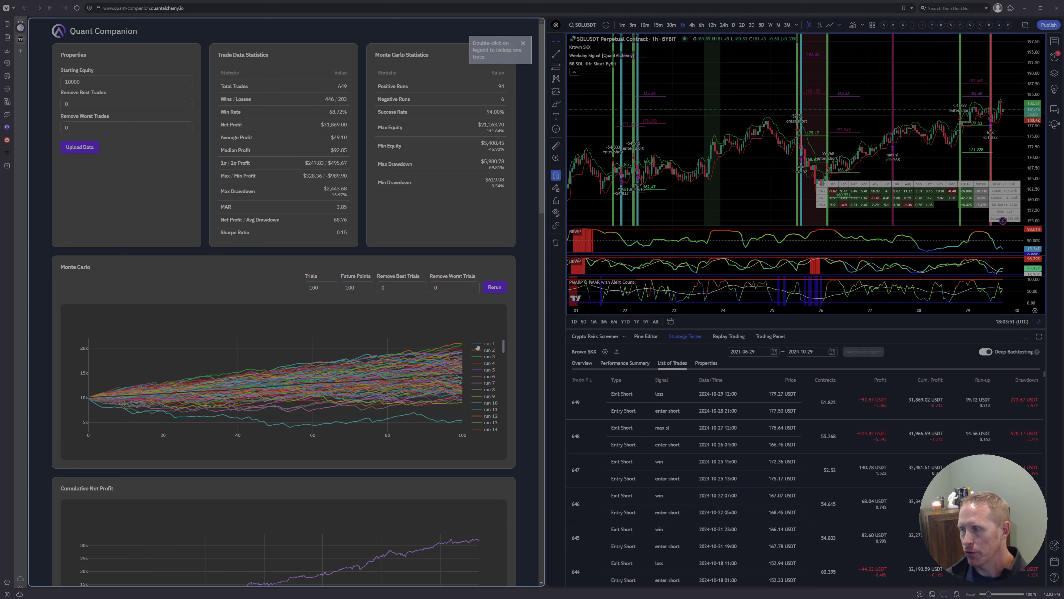
pyautogui.doubleClick(477, 345)
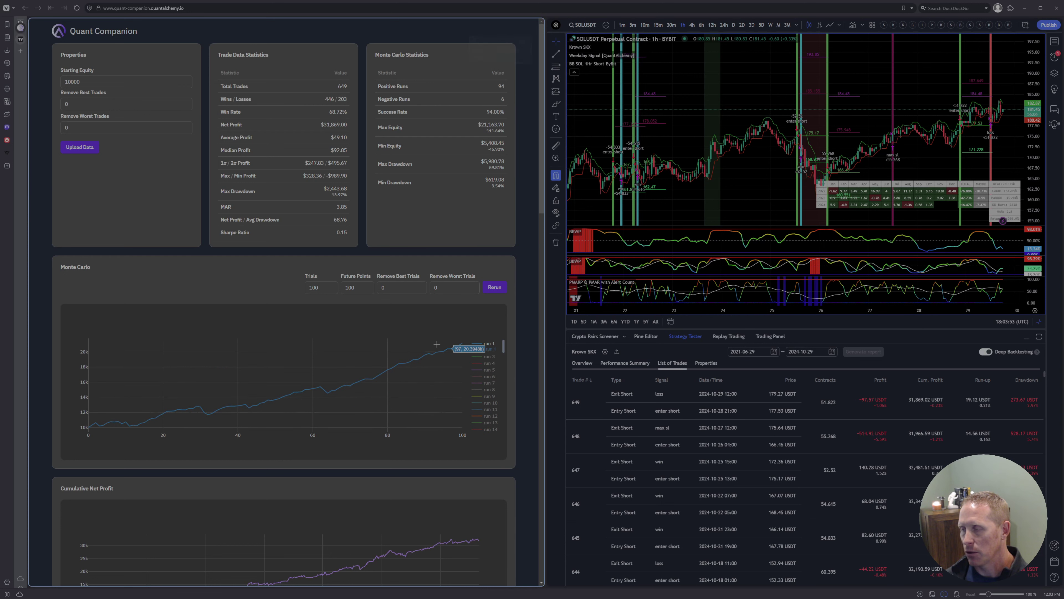
pyautogui.doubleClick(478, 345)
# Step: Isolate the average trace in the Monte Carlo chart, and show all runs again
pyautogui.scroll(-3, 484, 379)
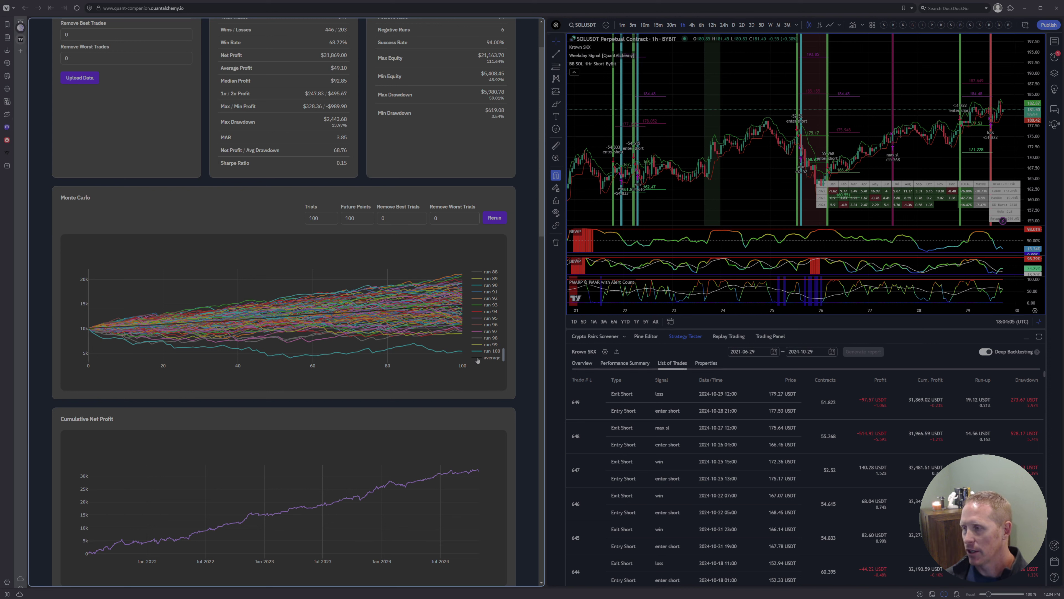
pyautogui.doubleClick(477, 359)
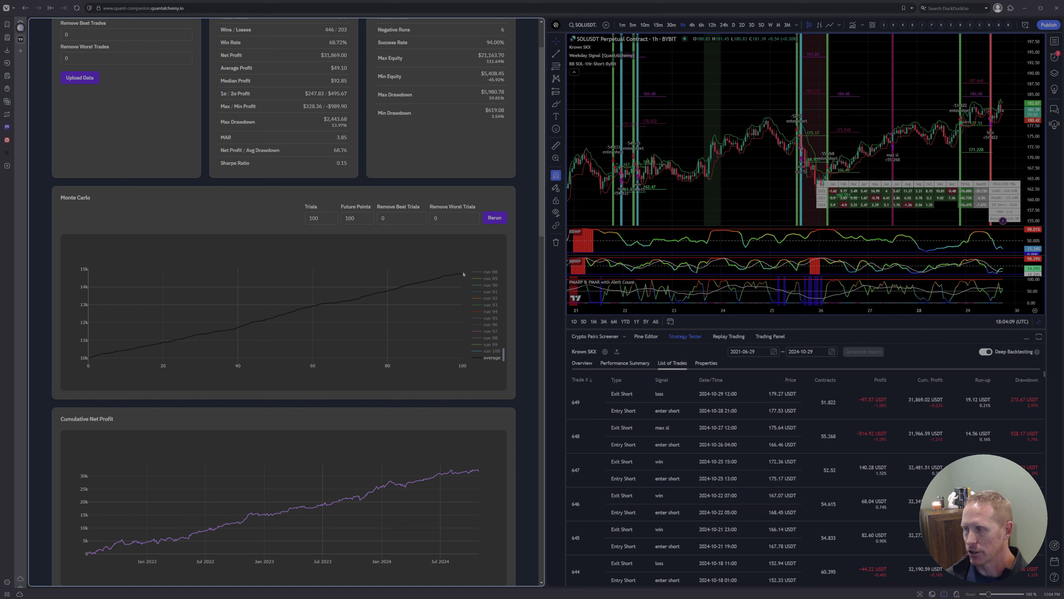
pyautogui.doubleClick(482, 358)
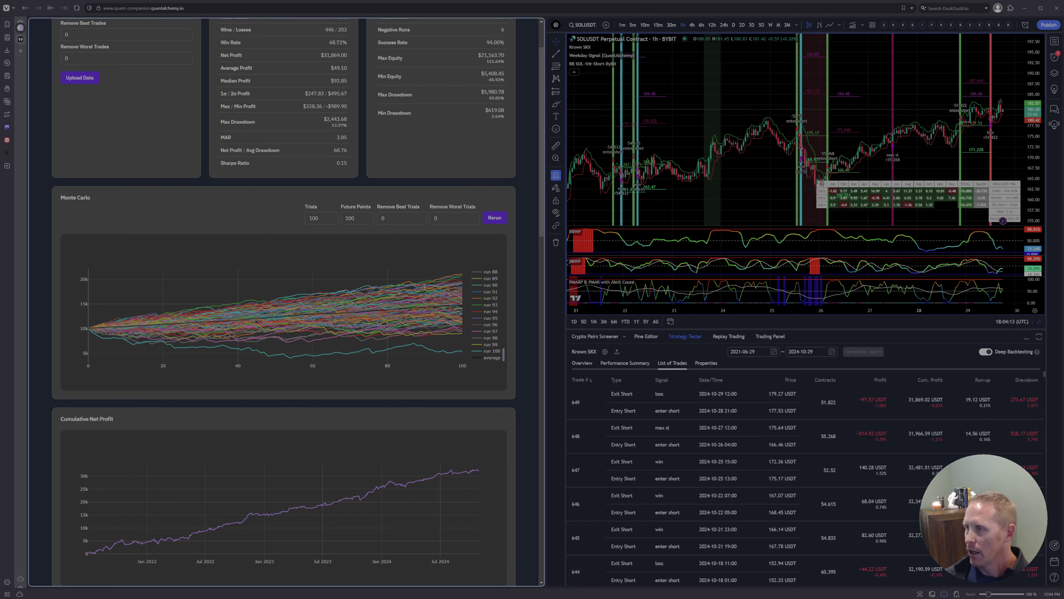
# Step: Review the Monte Carlo statistics and the Cumulative Net Profit, Net Profit, Profit Distribution and Z-Score Distribution charts
pyautogui.scroll(3, 450, 177)
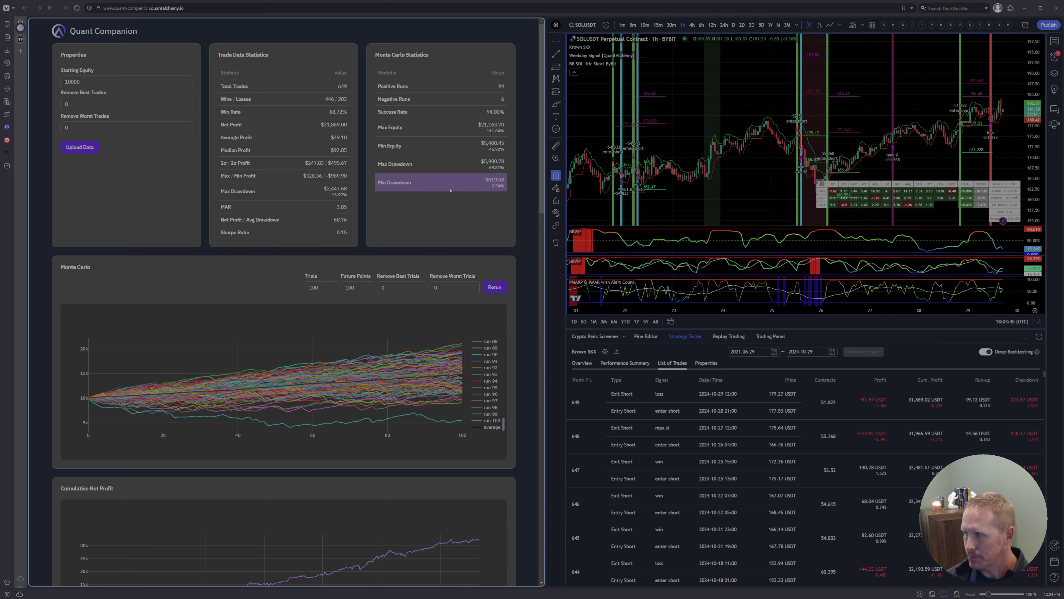
pyautogui.scroll(-7, 451, 218)
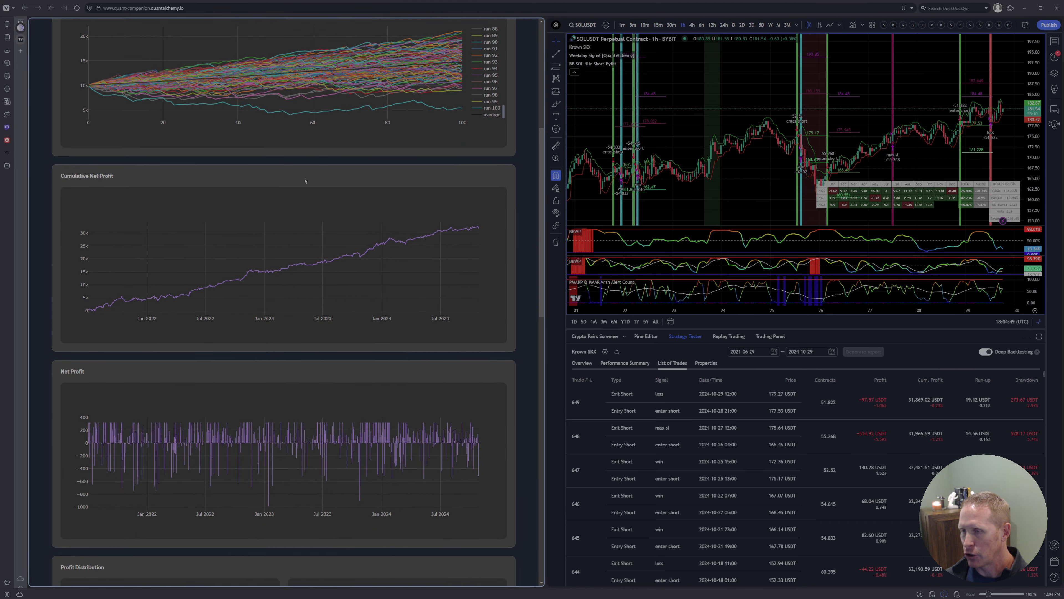
pyautogui.scroll(-3, 306, 180)
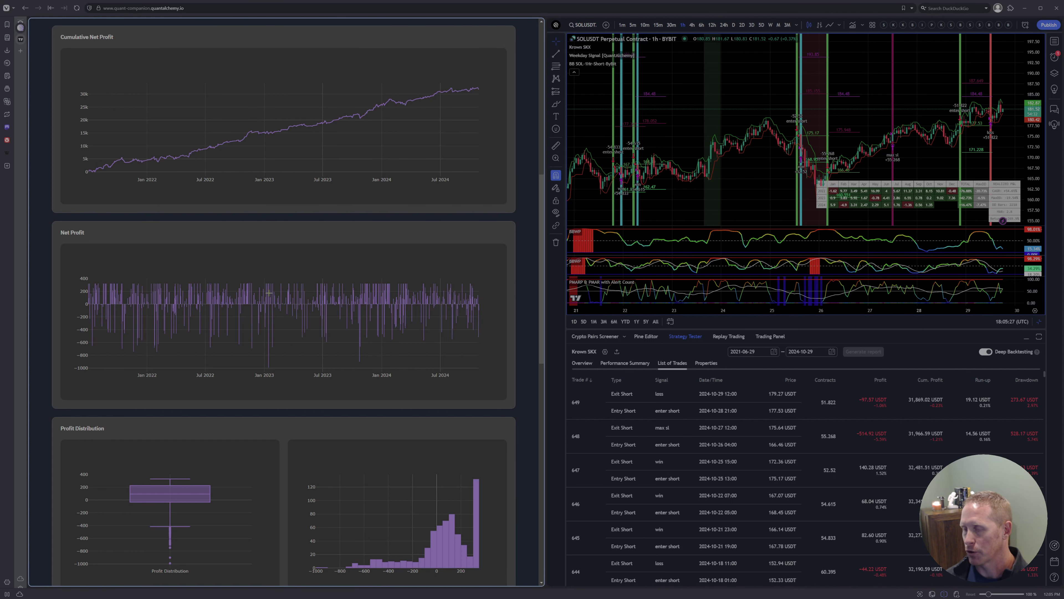
pyautogui.scroll(-2, 414, 334)
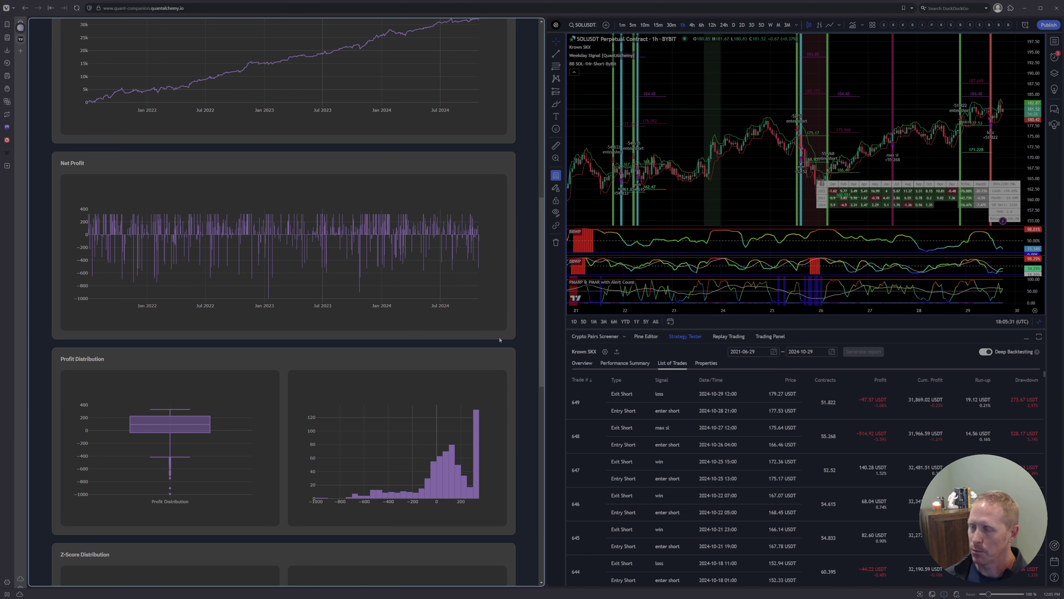
pyautogui.scroll(-5, 502, 328)
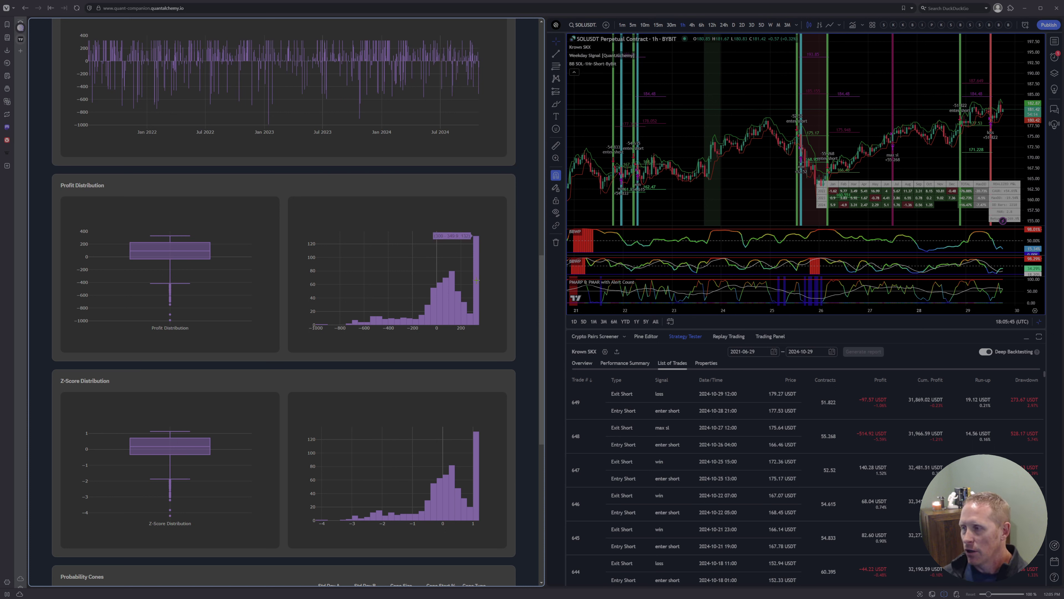
# Step: Examine the Profit Distribution histogram and box plot outliers, the Z-Score Distribution and the Probability Cones chart
pyautogui.moveTo(476, 281)
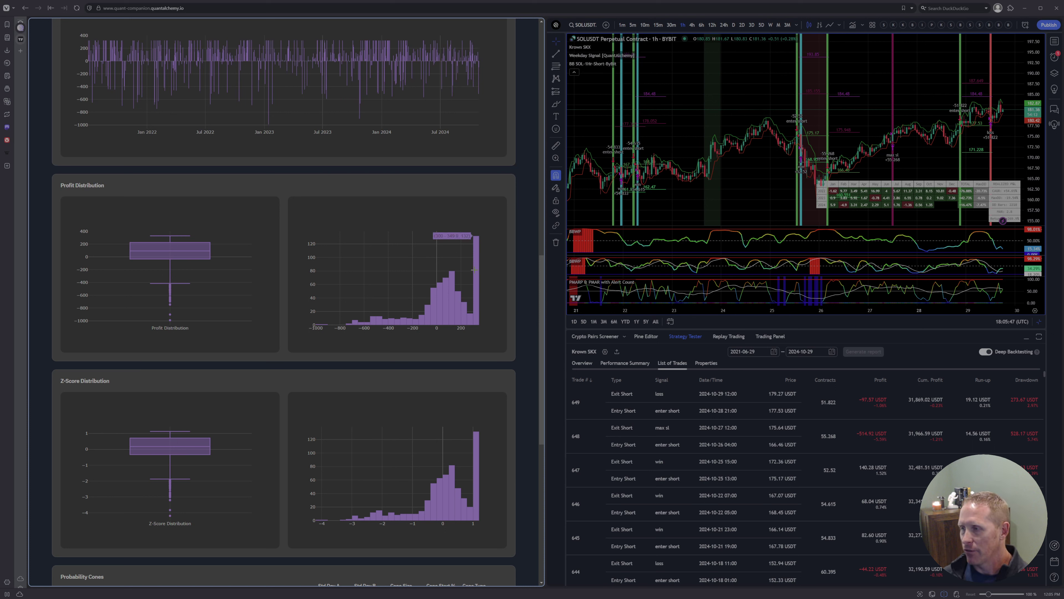
pyautogui.moveTo(478, 262)
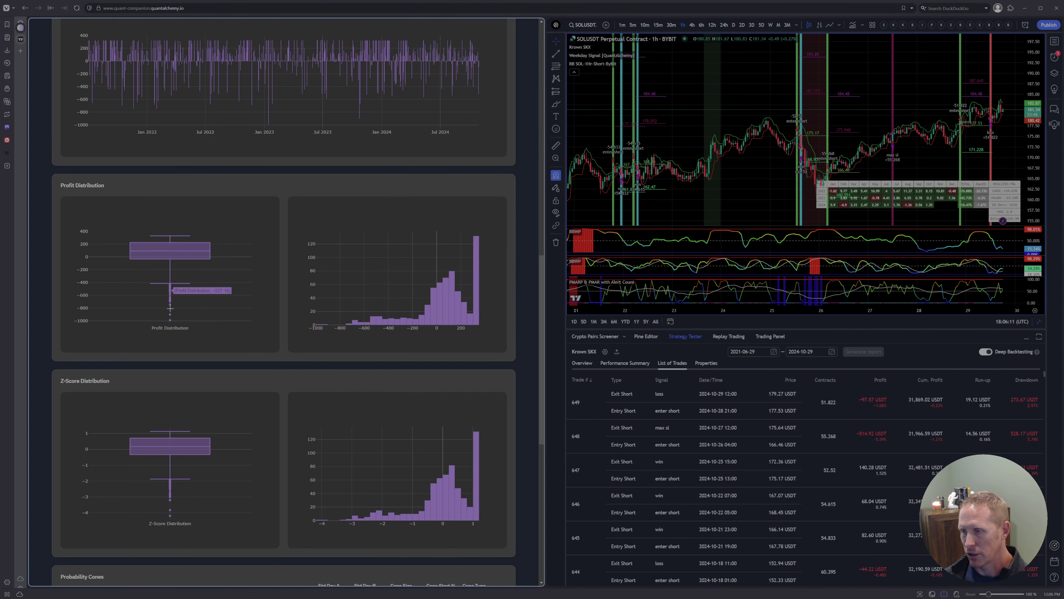
pyautogui.scroll(-2, 253, 340)
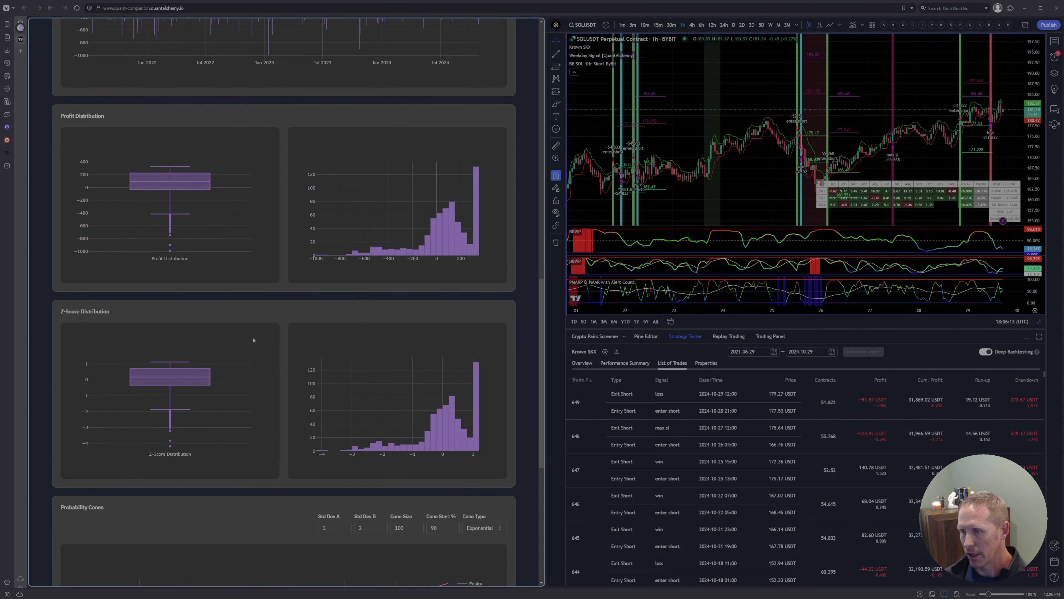
pyautogui.scroll(-2, 292, 237)
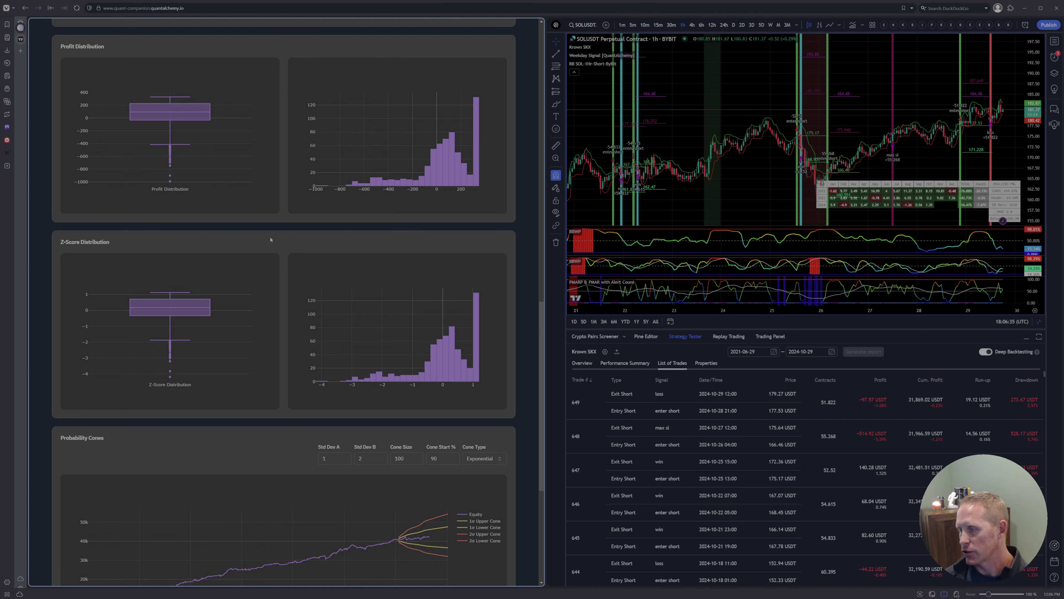
pyautogui.scroll(-4, 307, 280)
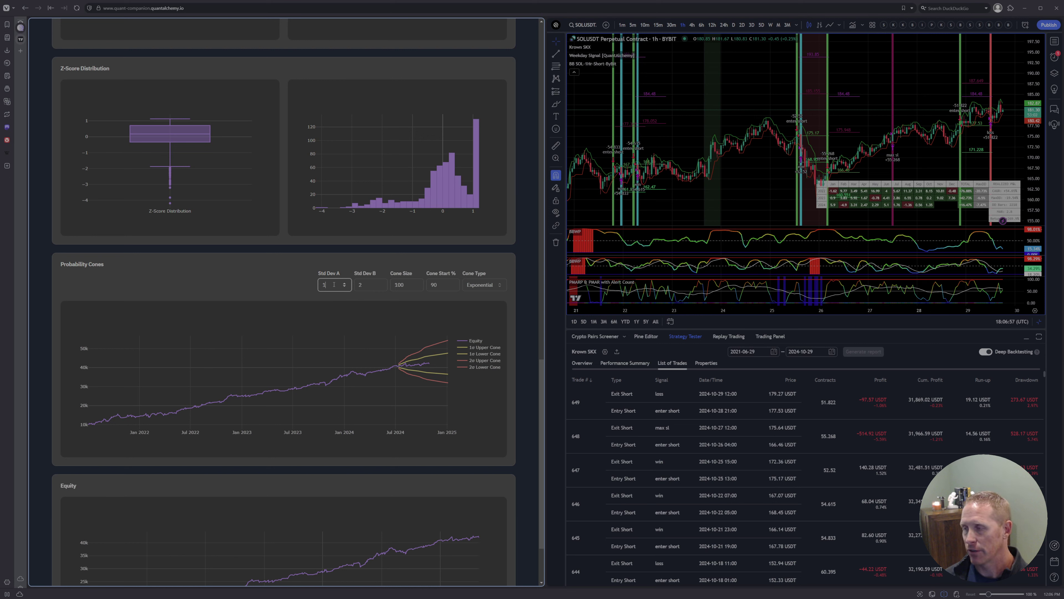
# Step: Try lower and higher cone start percentages in Probability Cones, and settle on 91
pyautogui.click(427, 298)
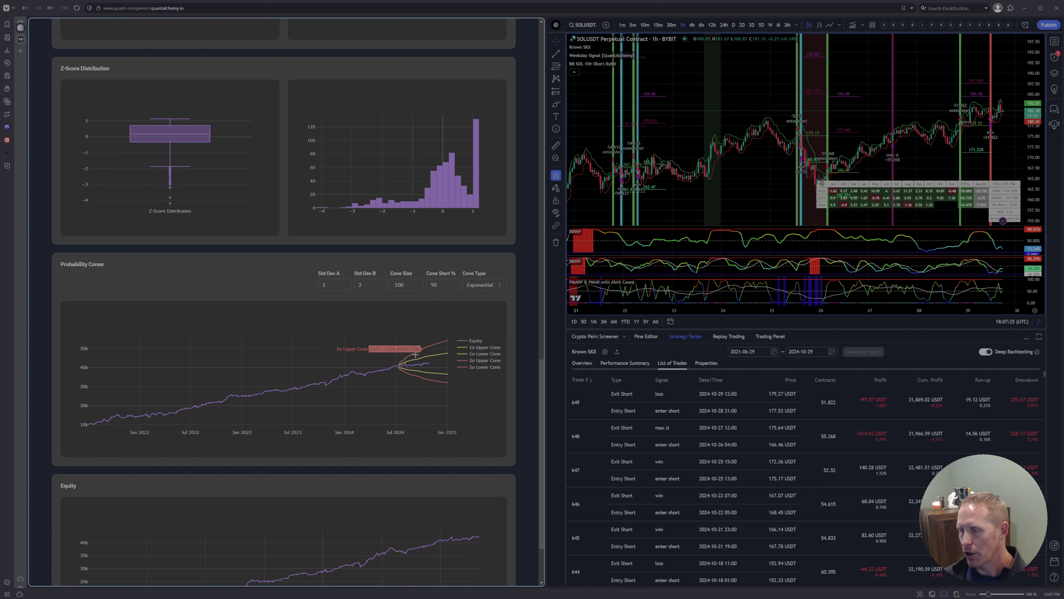
pyautogui.click(408, 283)
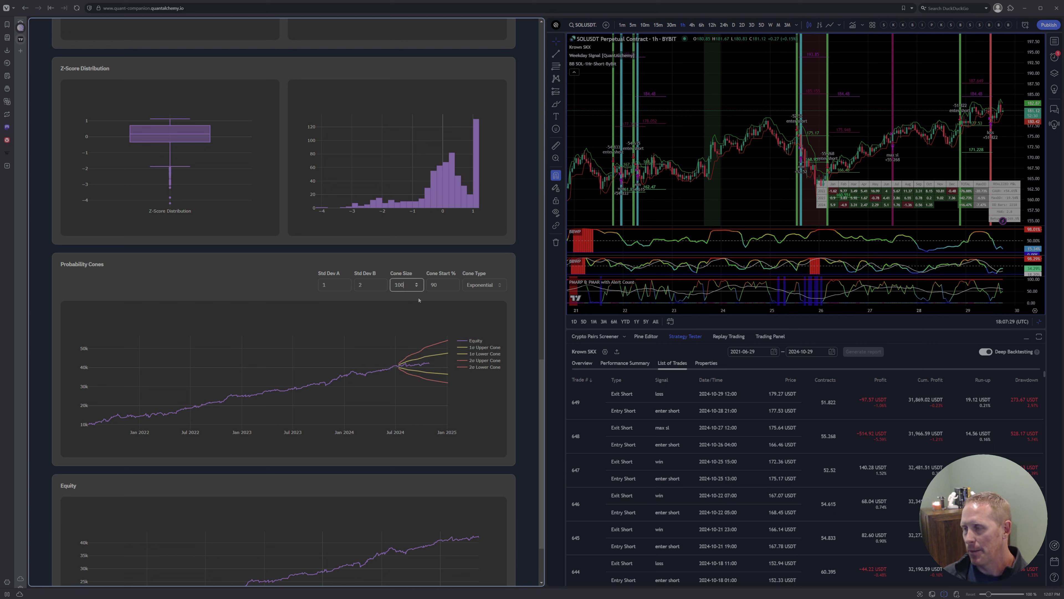
pyautogui.click(446, 285)
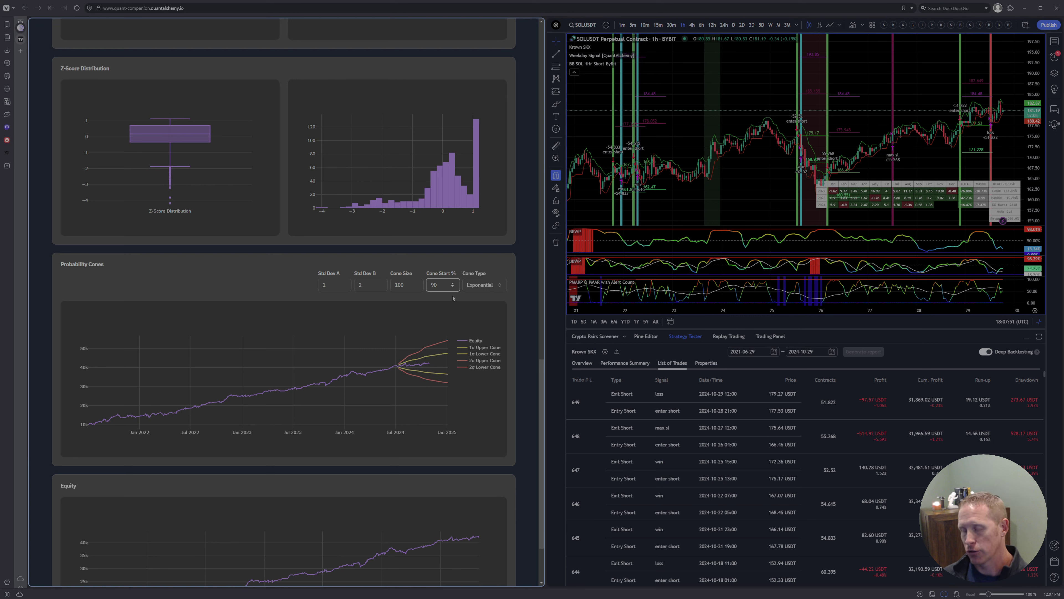
pyautogui.press('Down')
pyautogui.press('Down')
pyautogui.press('Down')
pyautogui.press('Down')
pyautogui.press('Down')
pyautogui.press('Down')
pyautogui.press('Down')
pyautogui.press('Down')
pyautogui.press('Down')
pyautogui.press('Down')
pyautogui.press('Down')
pyautogui.press('Down')
pyautogui.press('Down')
pyautogui.press('Down')
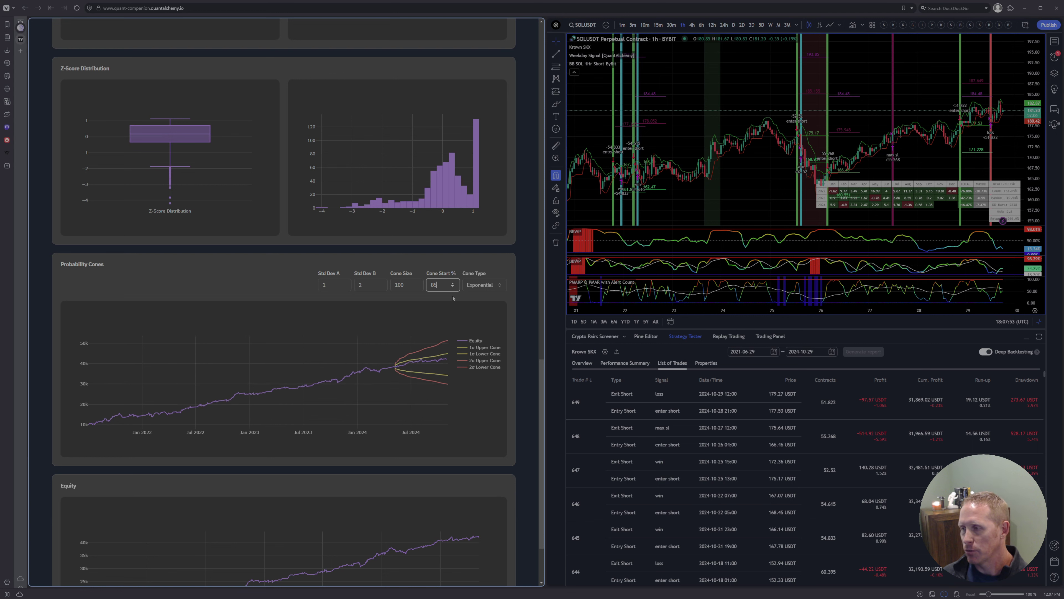
pyautogui.press('Up')
pyautogui.press('Up')
pyautogui.press('Up')
pyautogui.press('Up')
pyautogui.press('Up')
pyautogui.press('Up')
pyautogui.press('Up')
pyautogui.press('Up')
pyautogui.press('Up')
pyautogui.press('Up')
pyautogui.press('Up')
pyautogui.press('Up')
pyautogui.press('Up')
pyautogui.press('Up')
pyautogui.press('Up')
pyautogui.press('Up')
pyautogui.press('Up')
pyautogui.press('Up')
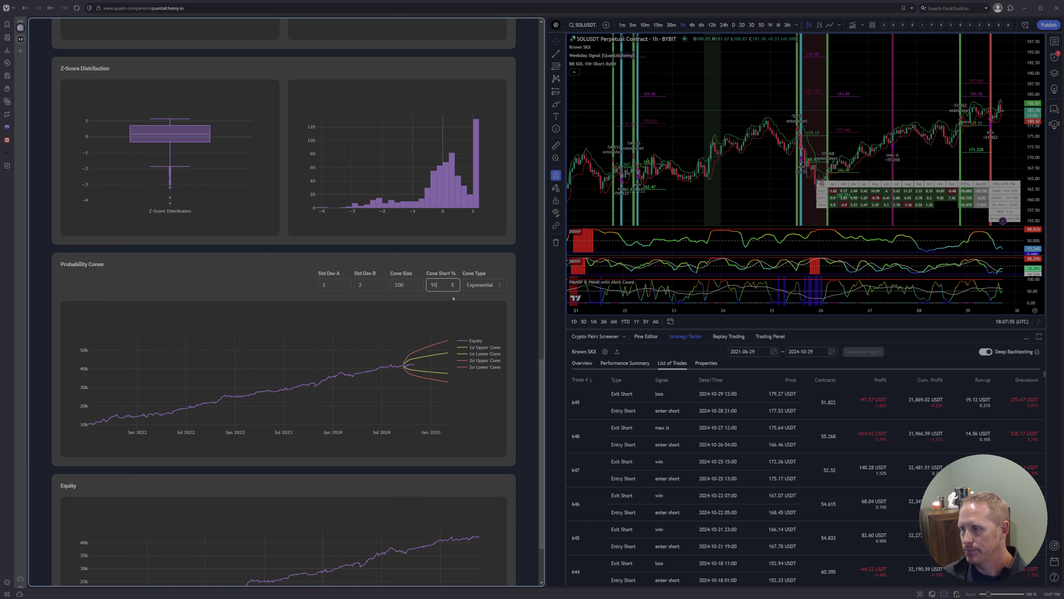
pyautogui.press('Down')
pyautogui.press('Down')
pyautogui.press('Down')
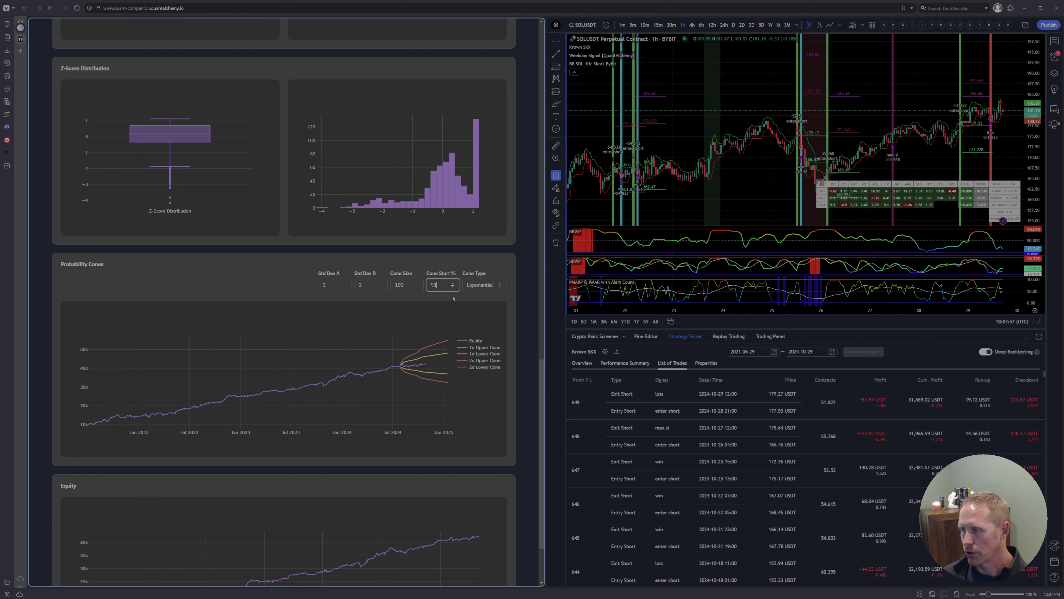
pyautogui.click(489, 294)
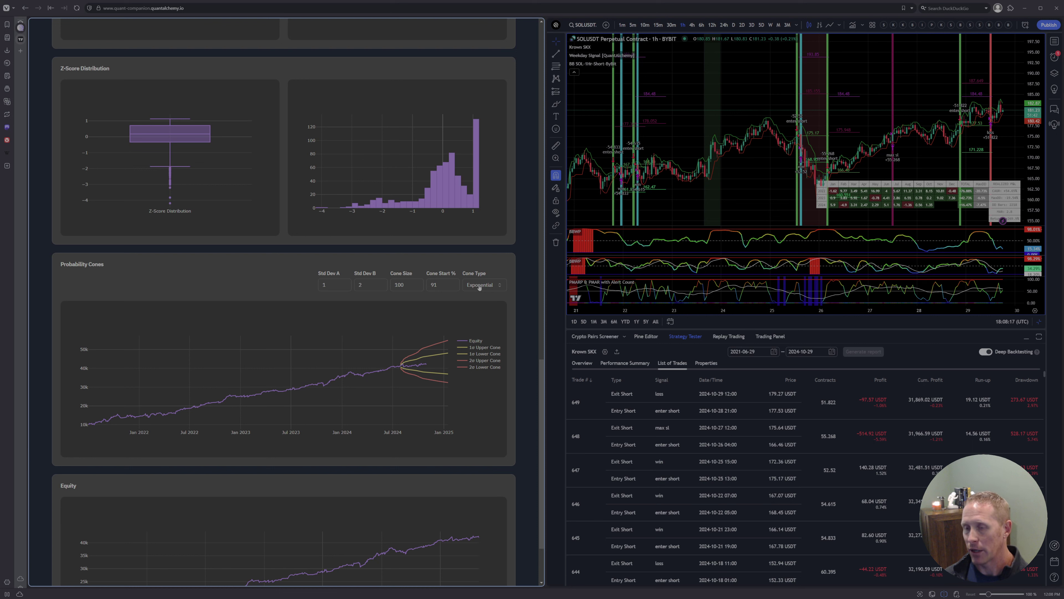
# Step: Check the available cone types without changing the selection, and review the Probability Cones and Equity charts
pyautogui.click(479, 287)
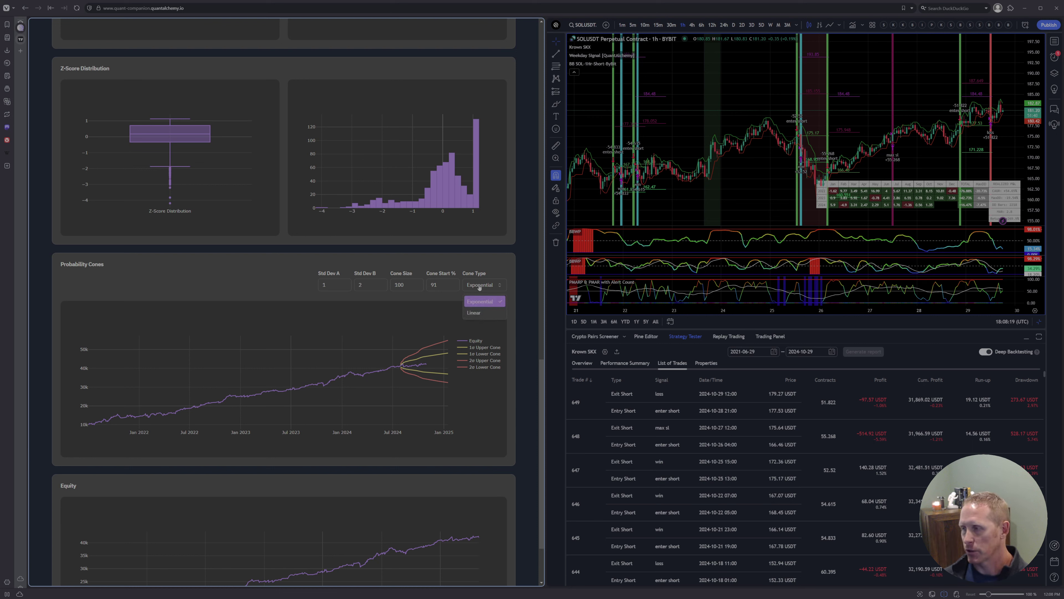
pyautogui.click(447, 298)
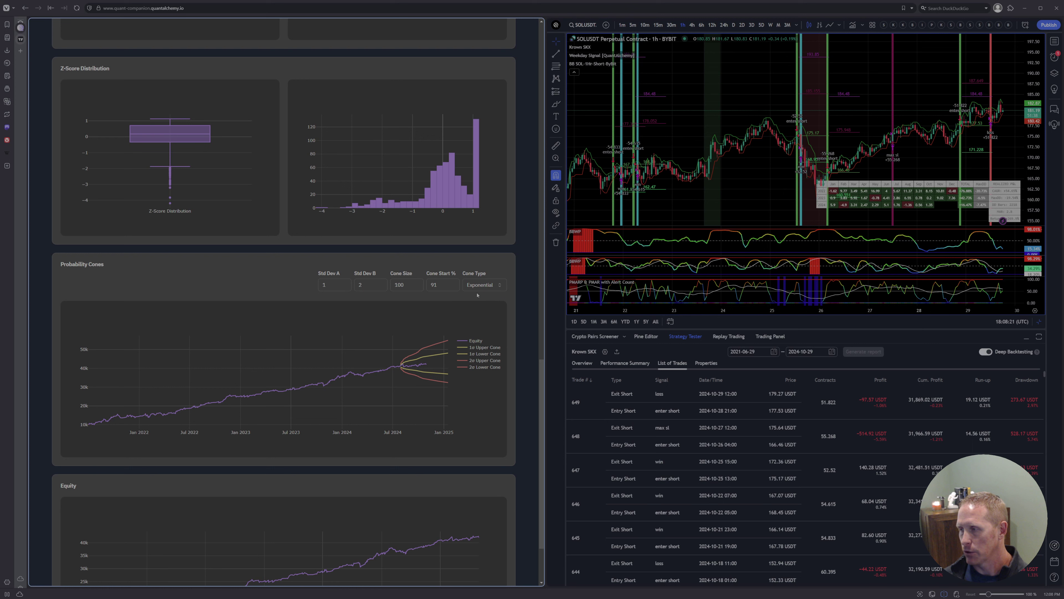
pyautogui.scroll(-2, 484, 288)
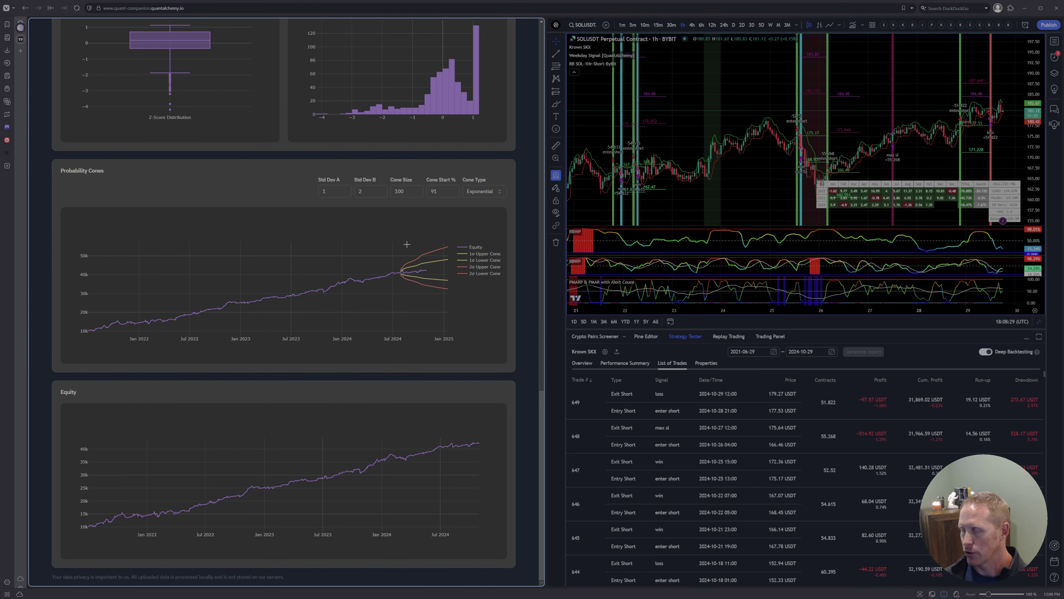
pyautogui.scroll(3, 415, 256)
pyautogui.scroll(-2, 428, 271)
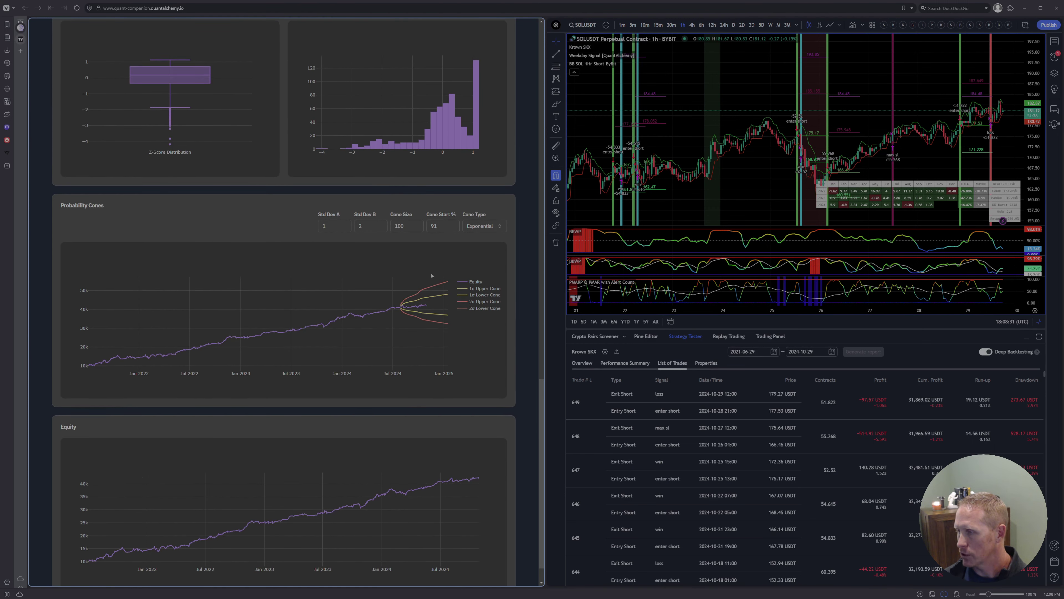
# Step: Upload the Bitcoin strategy's exported trade list to replace the loaded trade data
pyautogui.scroll(15, 257, 238)
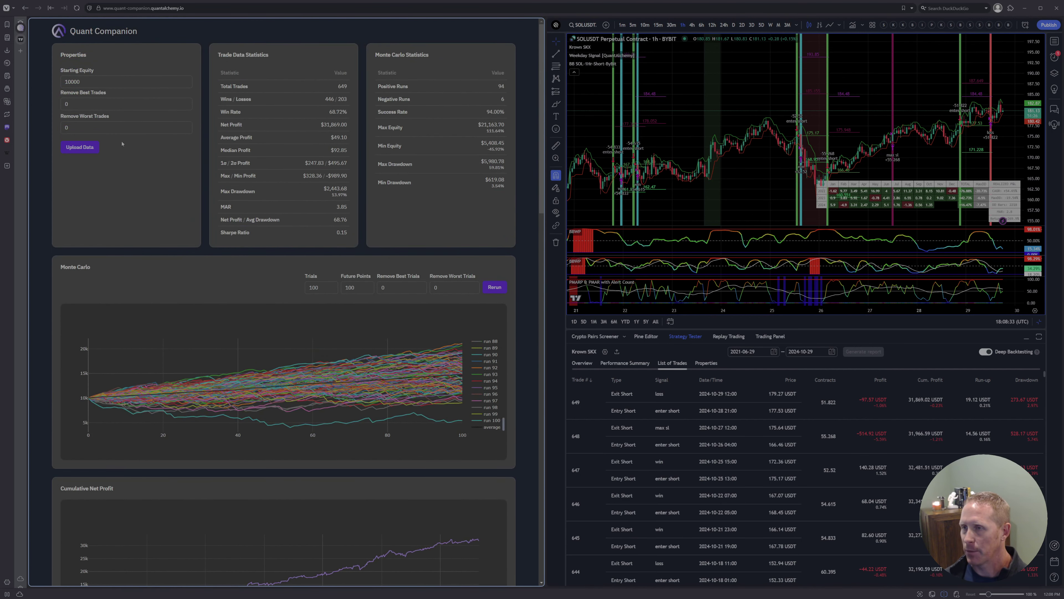
pyautogui.click(75, 147)
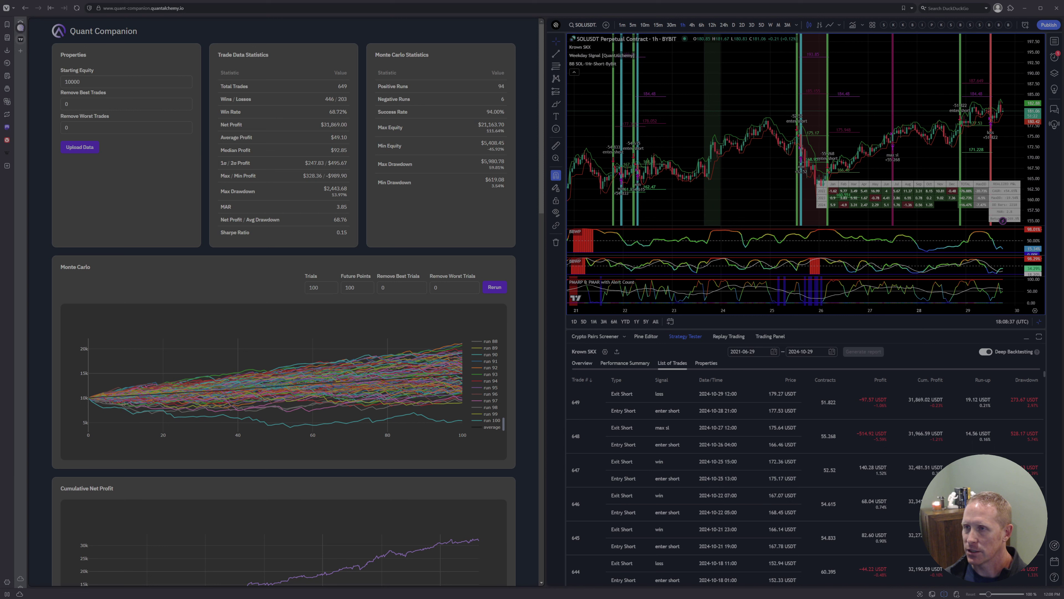
pyautogui.doubleClick(83, 52)
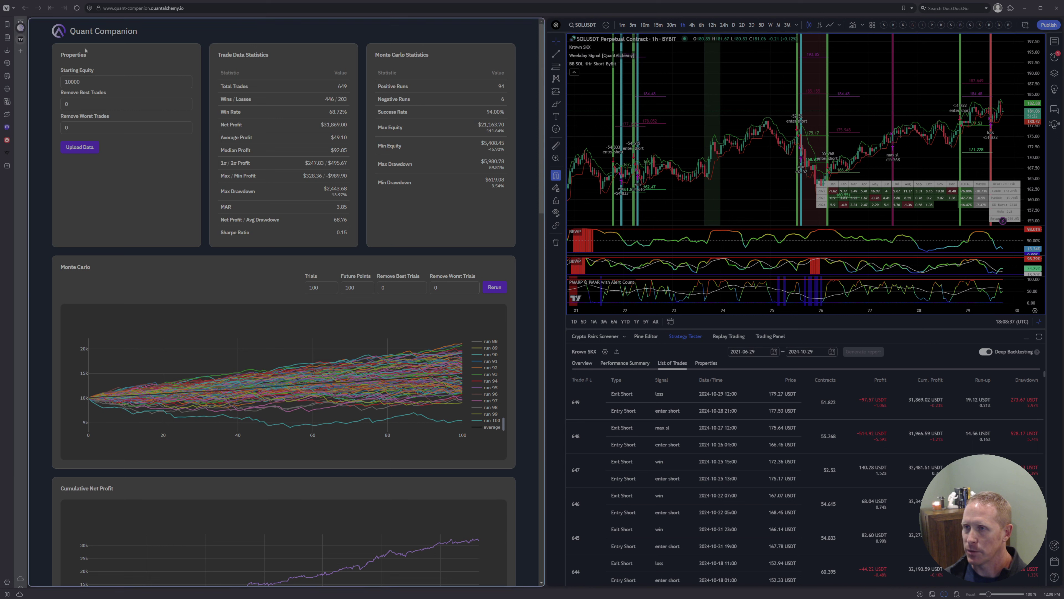
# Step: Switch to TradingView, maximize the Bitcoin 12h chart, and show its strategy overview with Deep Backtesting turned off
pyautogui.click(670, 90)
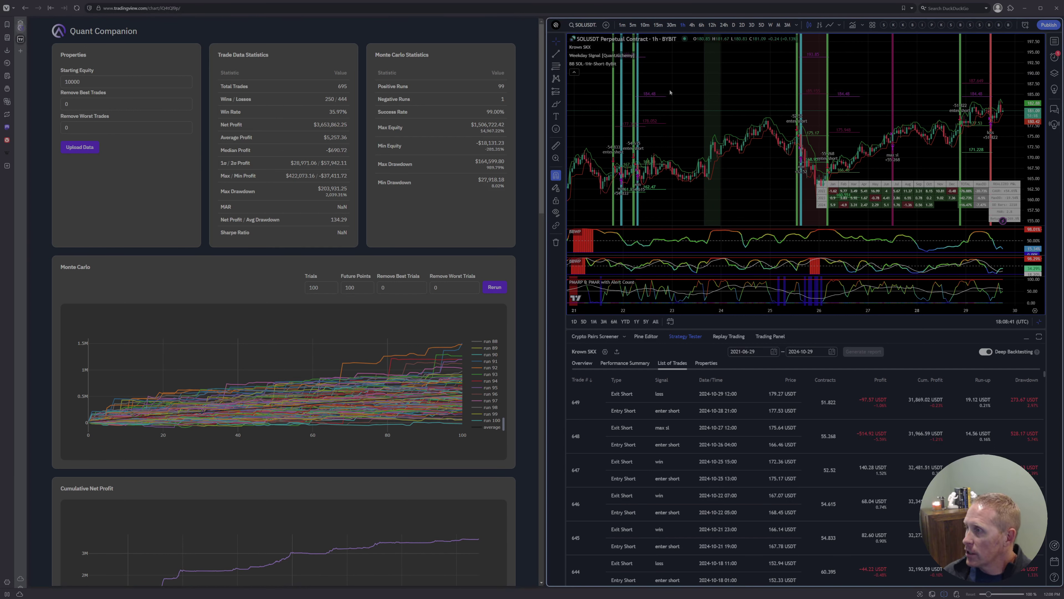
pyautogui.hotkey('alt', 'Return')
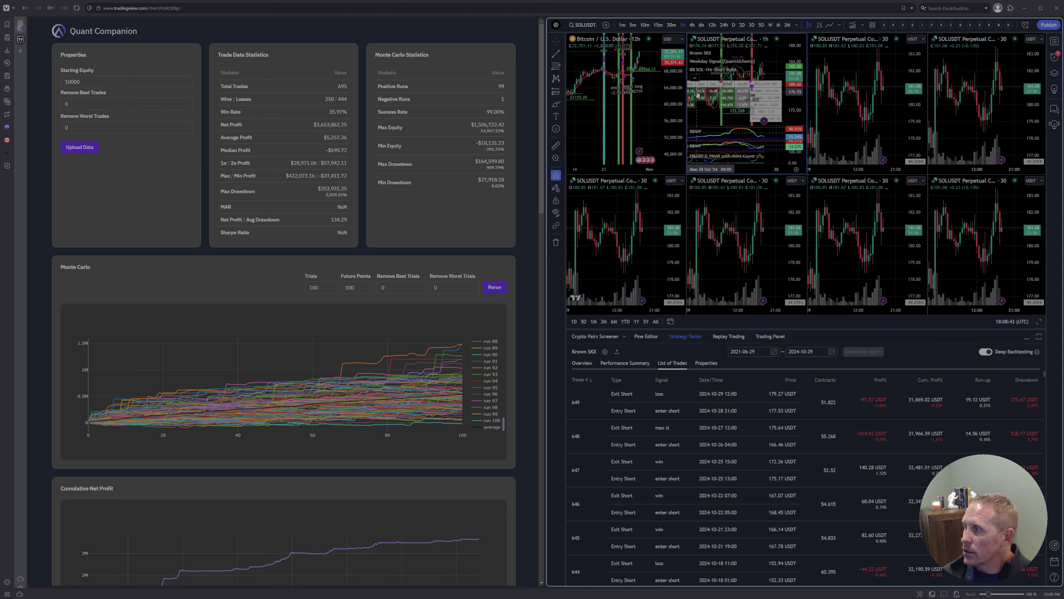
pyautogui.click(649, 112)
pyautogui.hotkey('alt', 'Return')
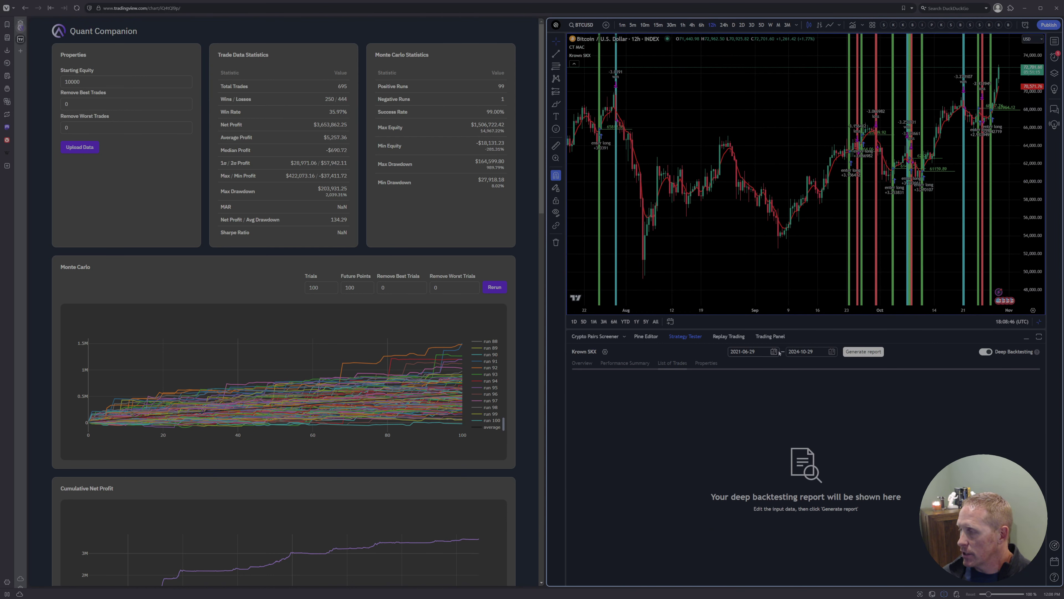
pyautogui.click(987, 351)
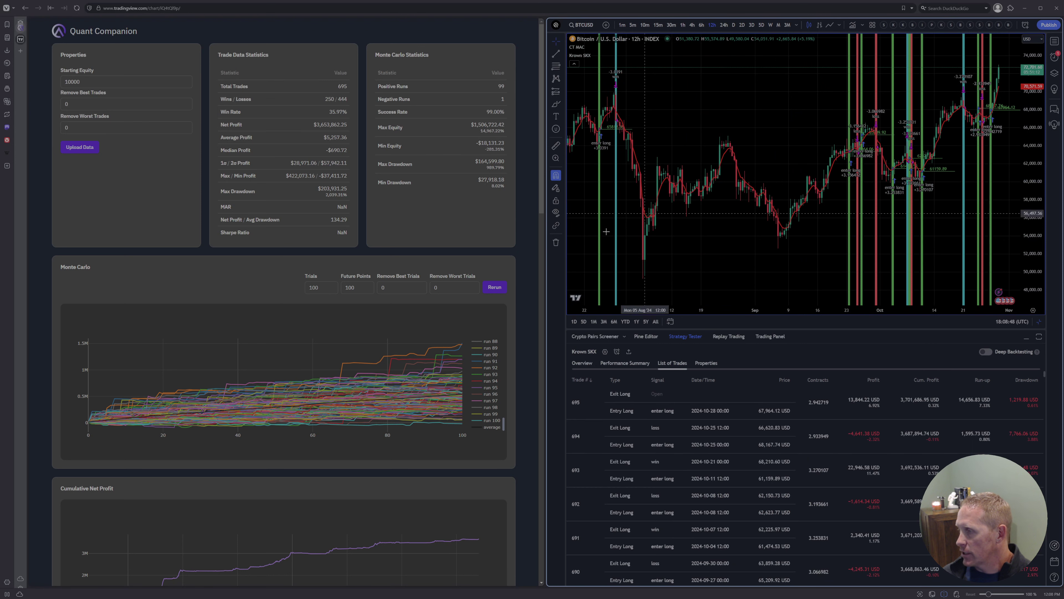
pyautogui.click(579, 363)
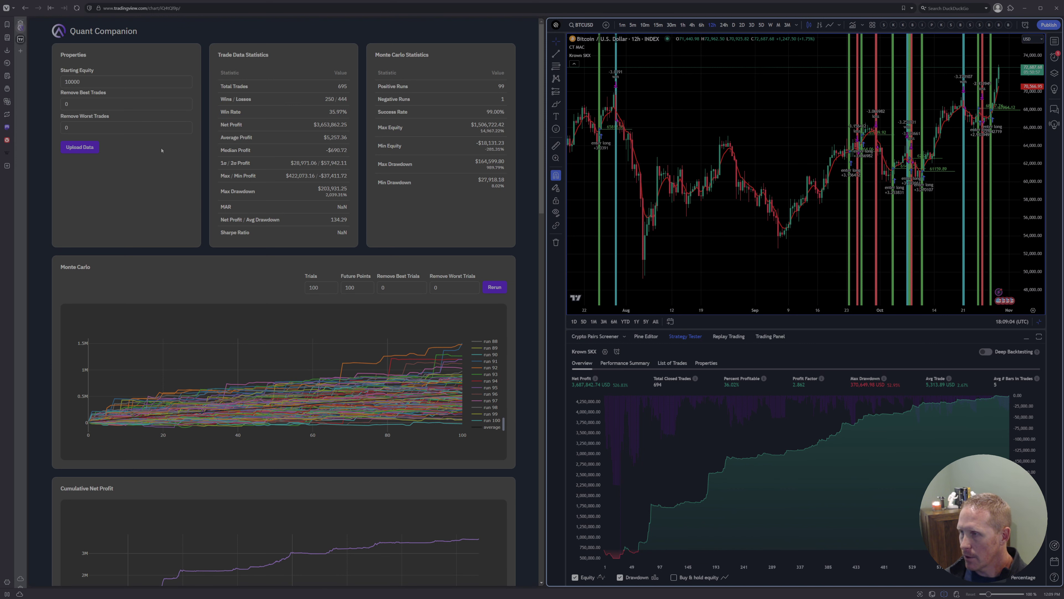
# Step: Review the Bitcoin strategy's Monte Carlo, Cumulative Net Profit, Profit Distribution and Z-Score Distribution charts in Quant Companion, including the outlier trades
pyautogui.scroll(-3, 205, 174)
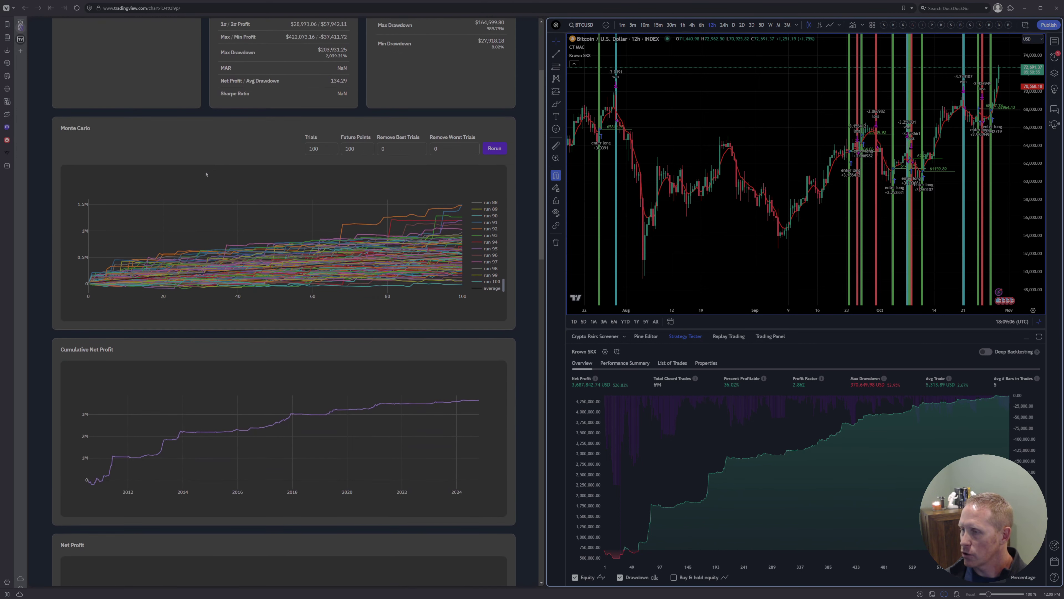
pyautogui.scroll(-15, 206, 174)
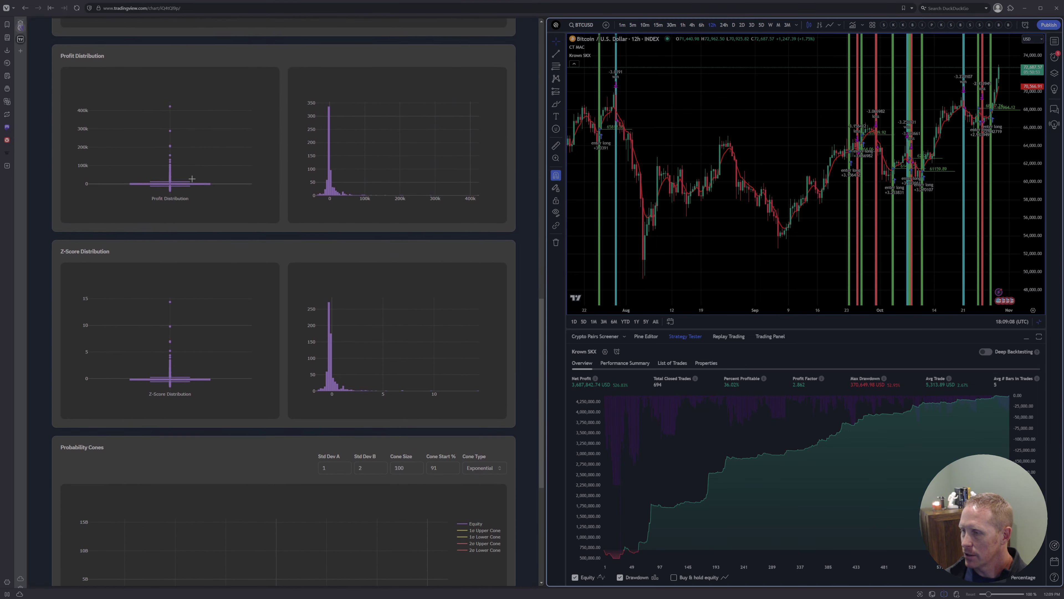
pyautogui.scroll(1, 166, 113)
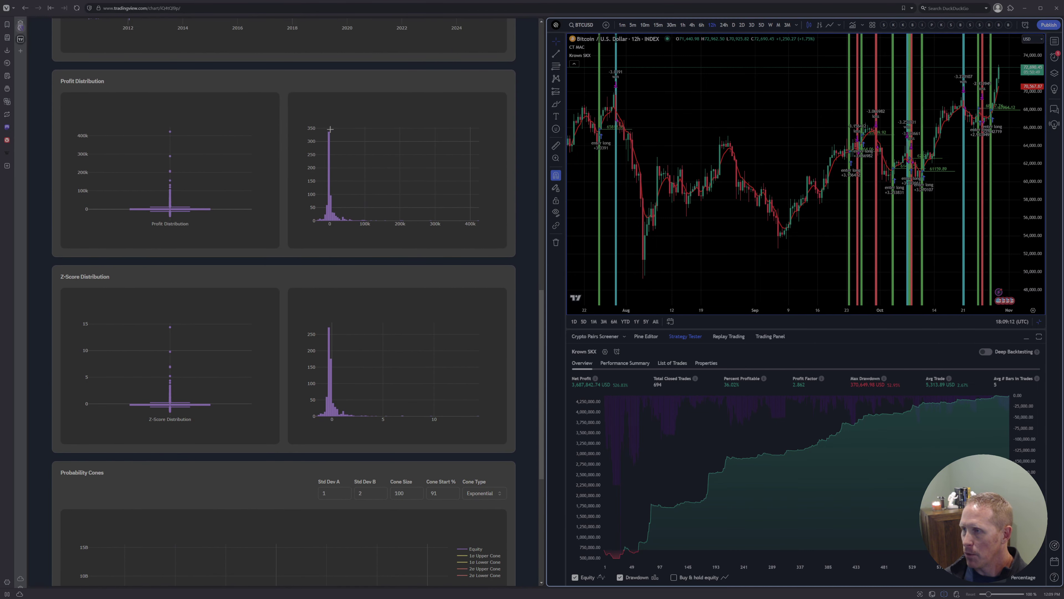
pyautogui.moveTo(328, 146)
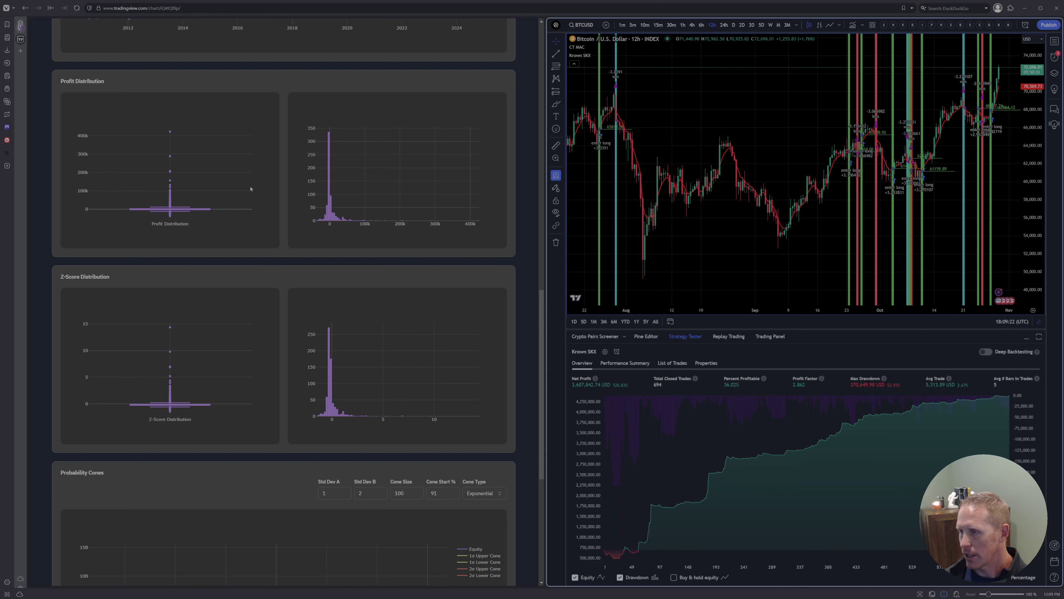
pyautogui.moveTo(170, 156)
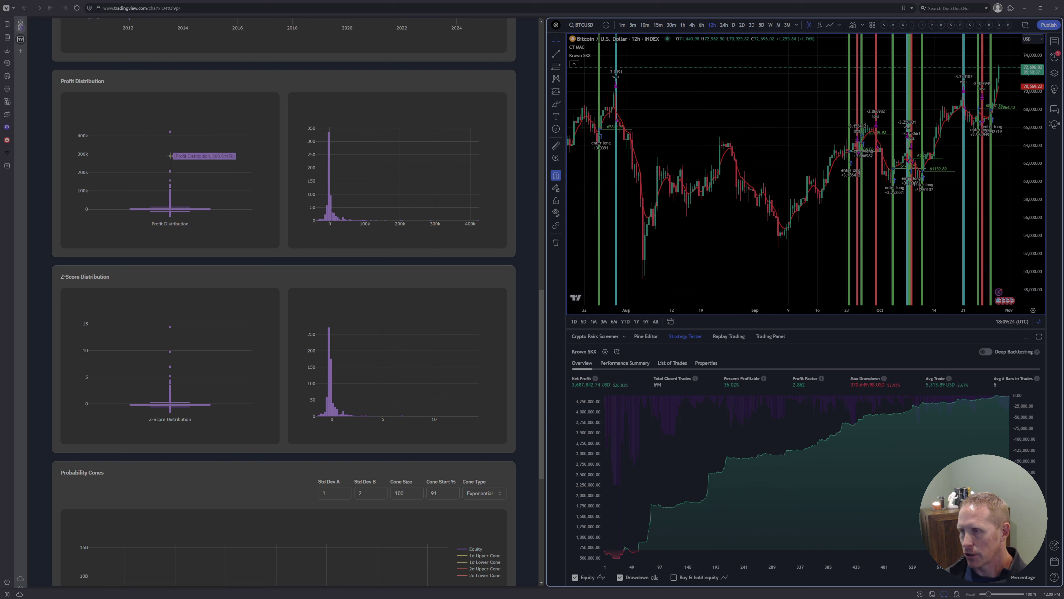
pyautogui.moveTo(169, 132)
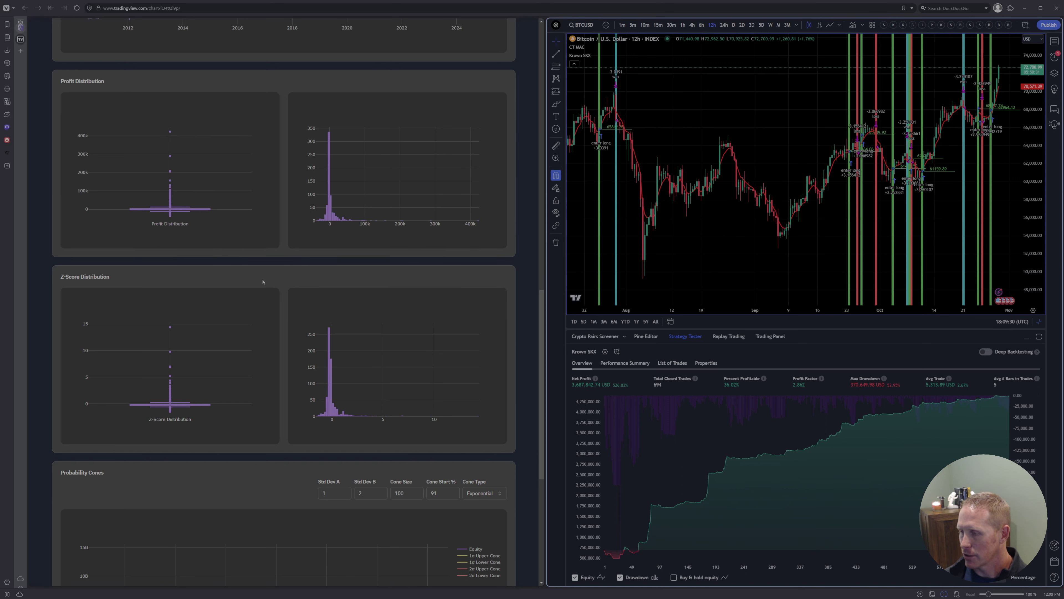
pyautogui.scroll(-5, 263, 282)
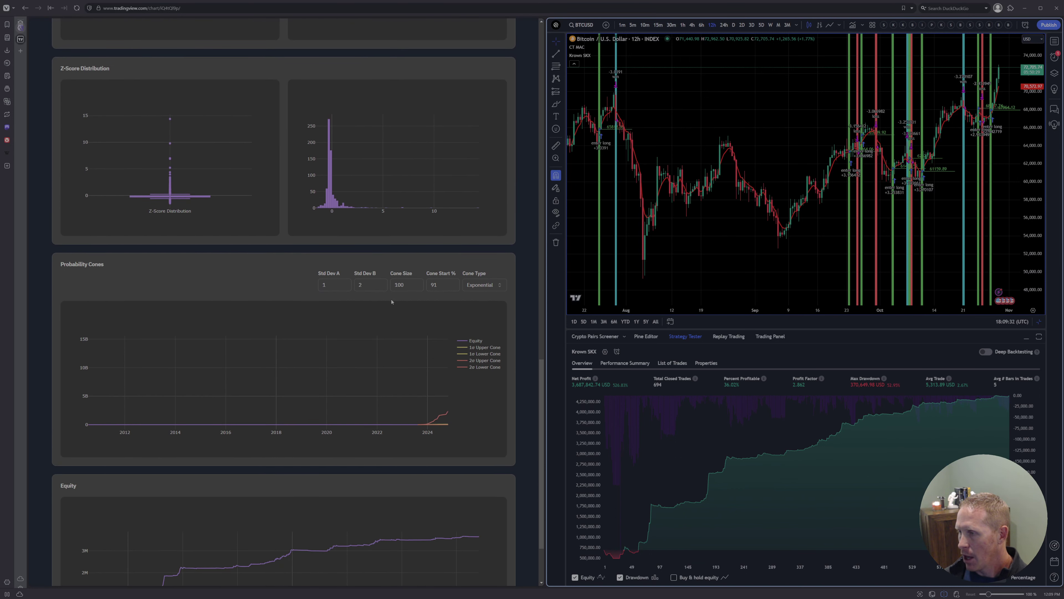
# Step: Set the Bitcoin strategy's probability cone type to Linear, and inspect the resulting cones beside the Equity chart
pyautogui.scroll(-2, 275, 295)
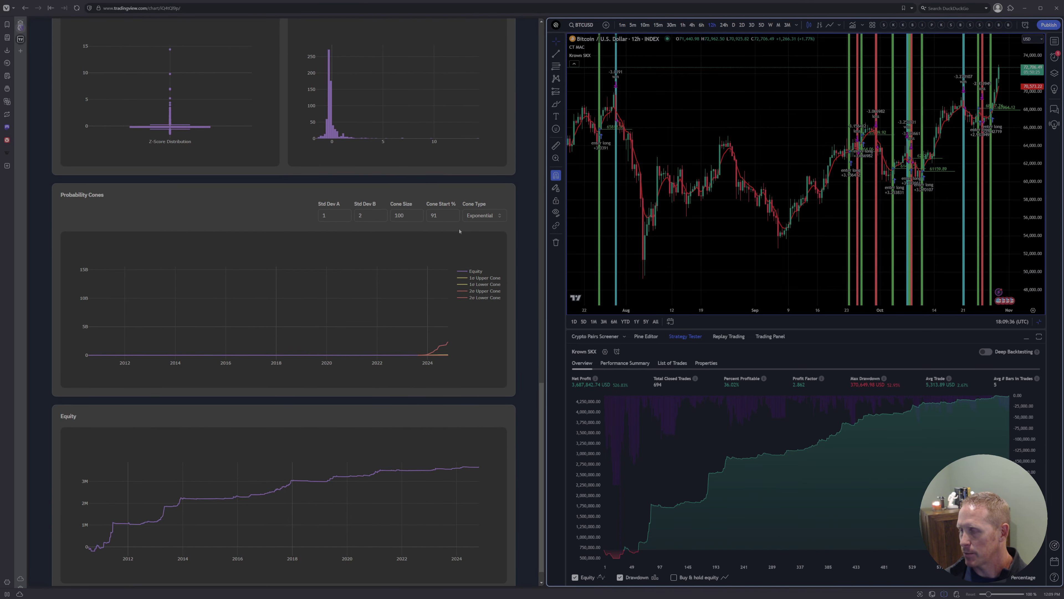
pyautogui.click(480, 216)
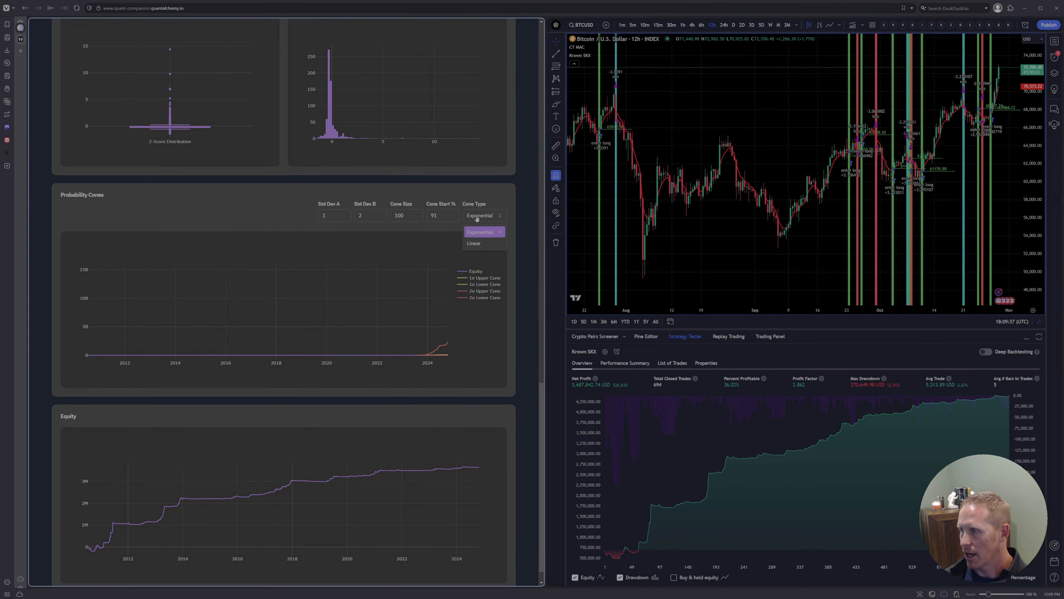
pyautogui.click(471, 244)
pyautogui.moveTo(437, 295)
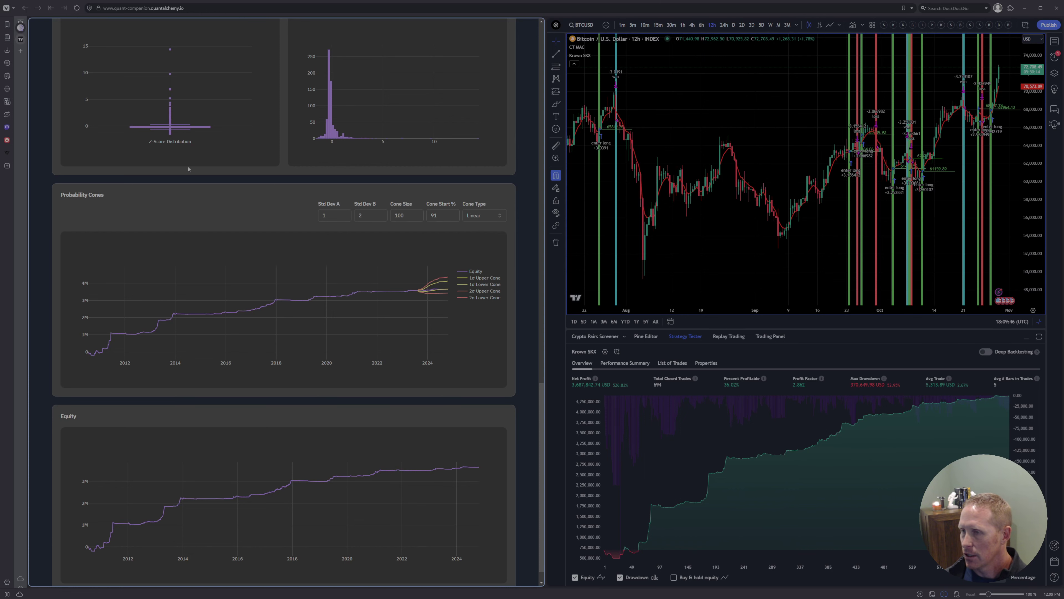
pyautogui.scroll(-1, 188, 169)
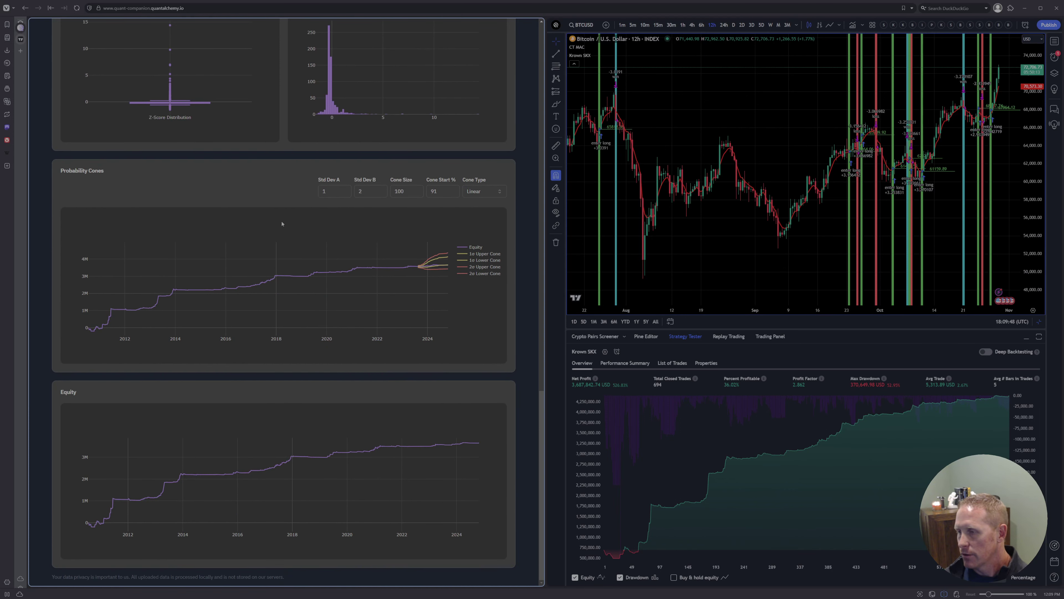
pyautogui.scroll(2, 282, 224)
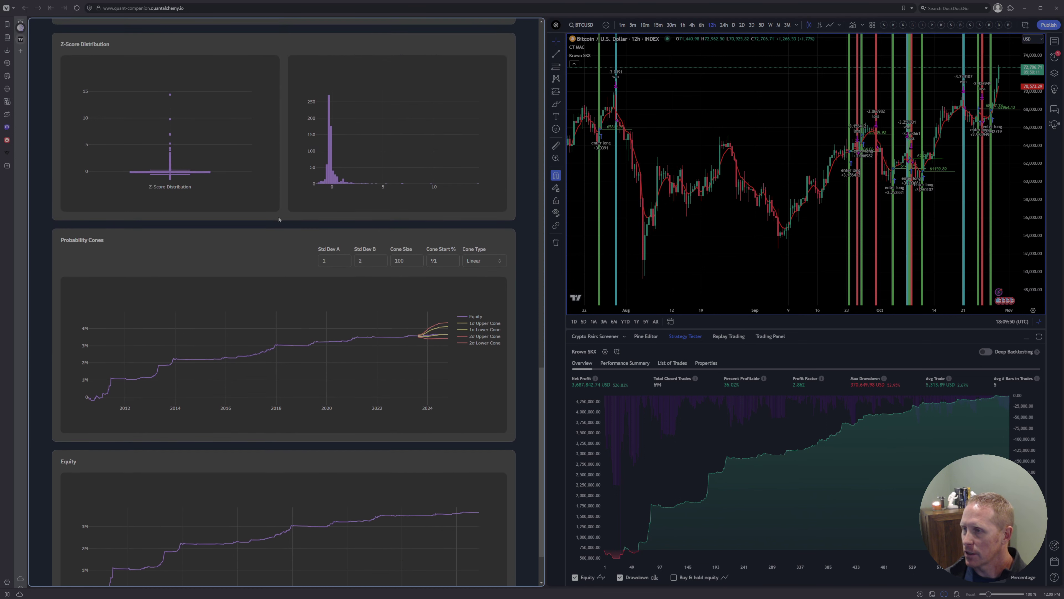
pyautogui.scroll(-2, 281, 226)
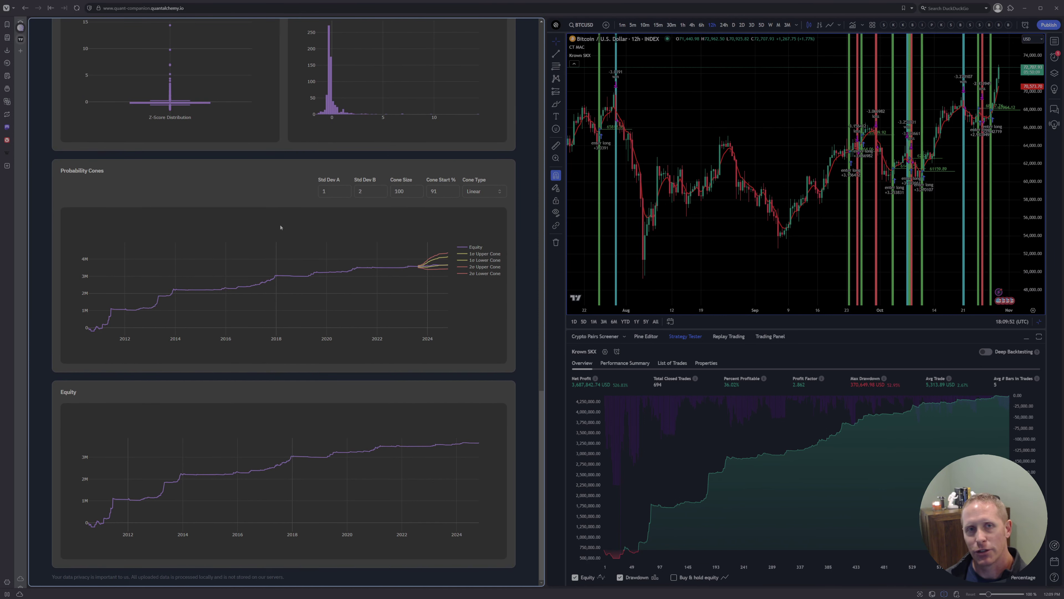